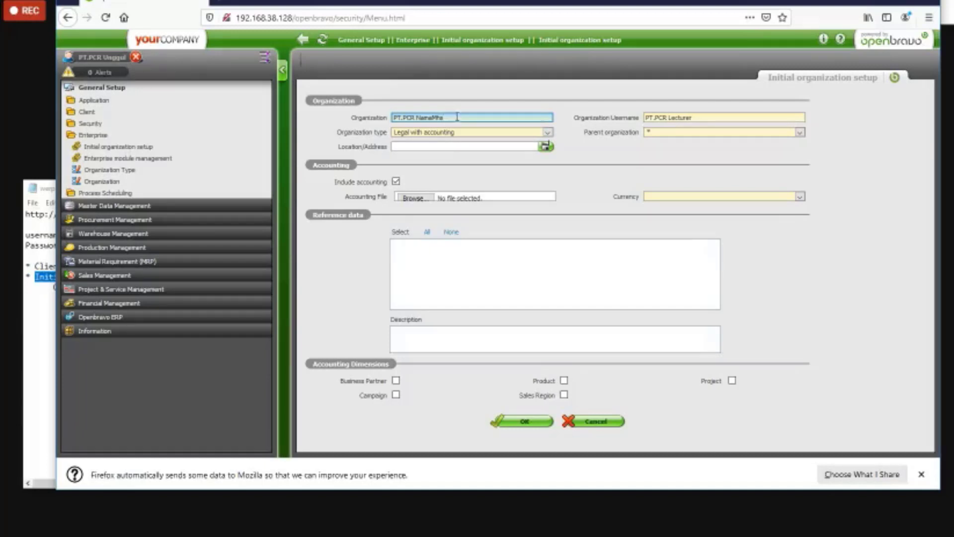
- Name the new organization PT.PCR Lecturer and review the available organization types
left_click_drag(446, 118, 374, 125)
type("PT.PCR Lecturer")
left_click(548, 133)
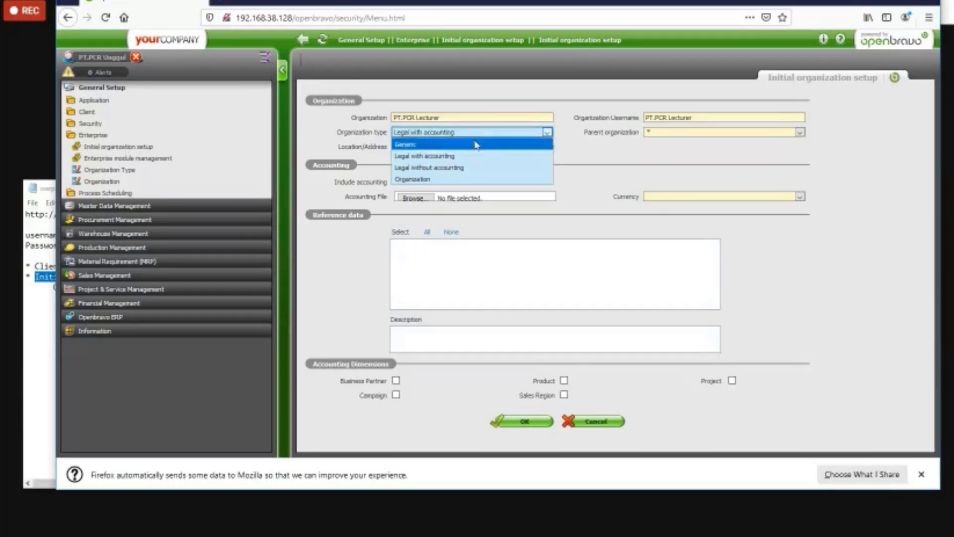
left_click(615, 174)
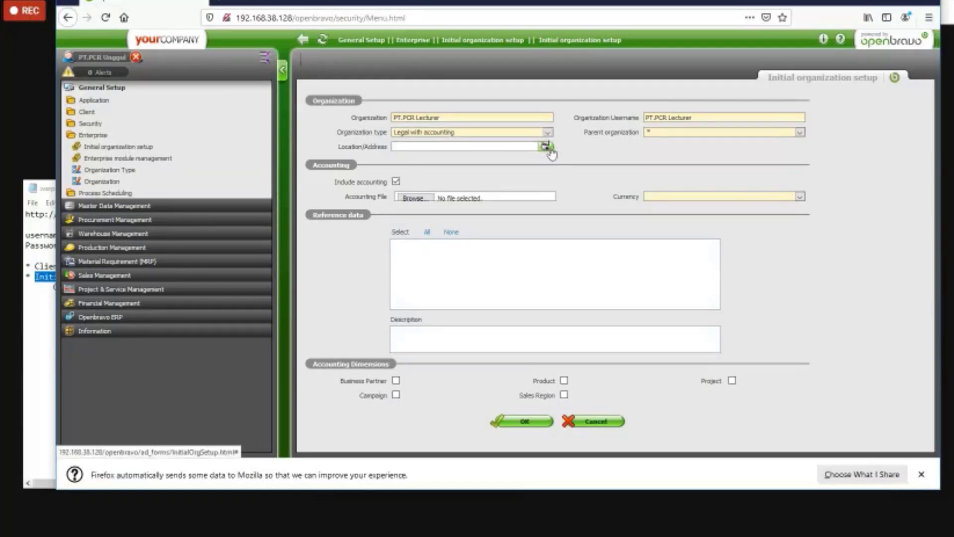
- Fill in the organization's location with its street address and the country Indonesia
left_click(546, 147)
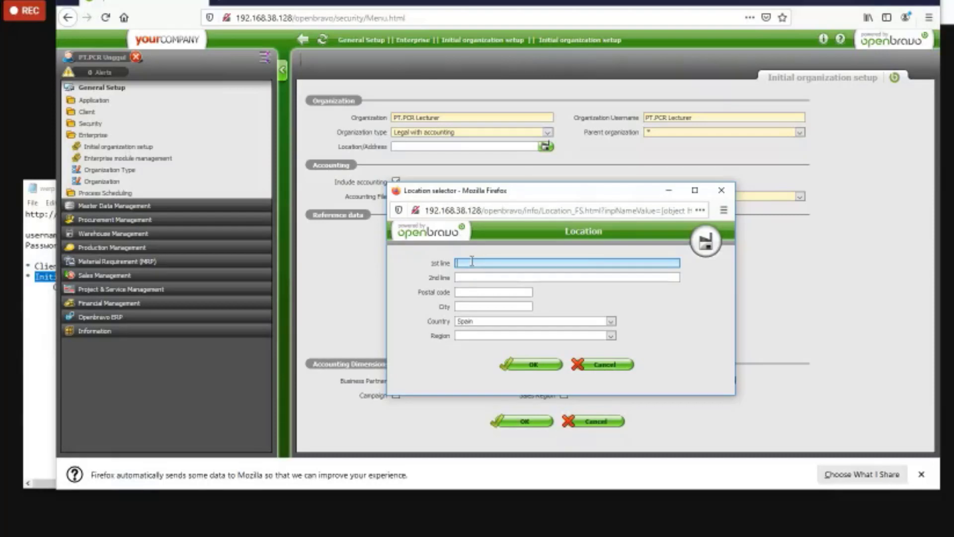
type("Jl.Rajawali")
left_click(481, 324)
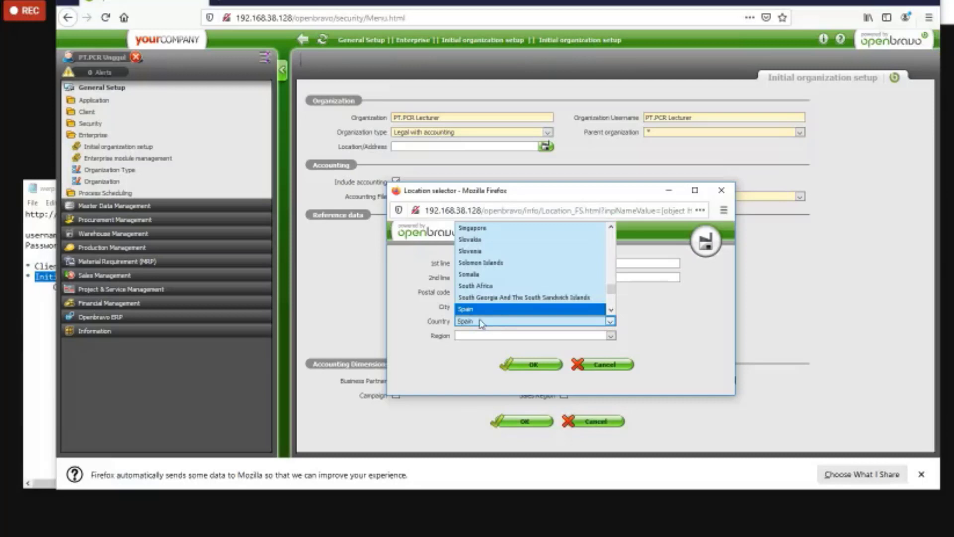
key("i")
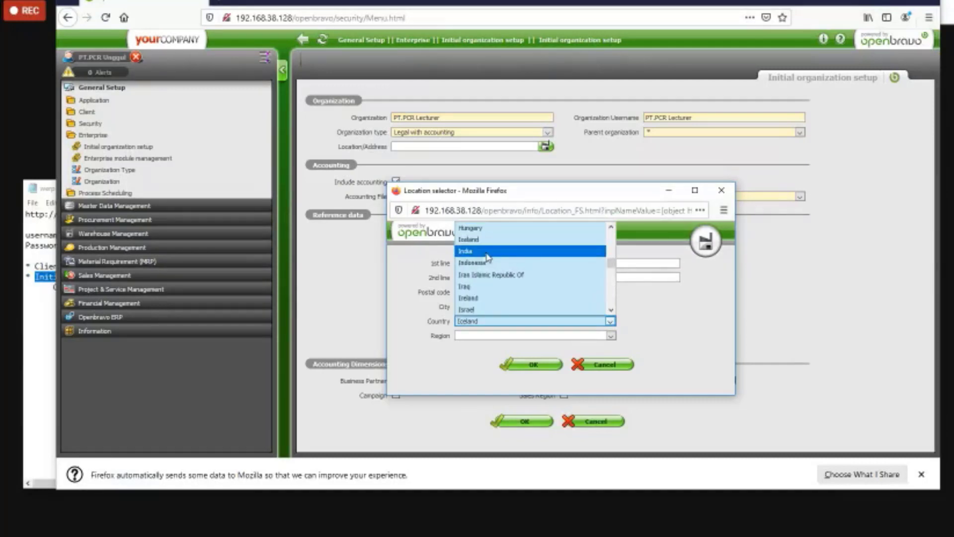
left_click(484, 263)
left_click(611, 336)
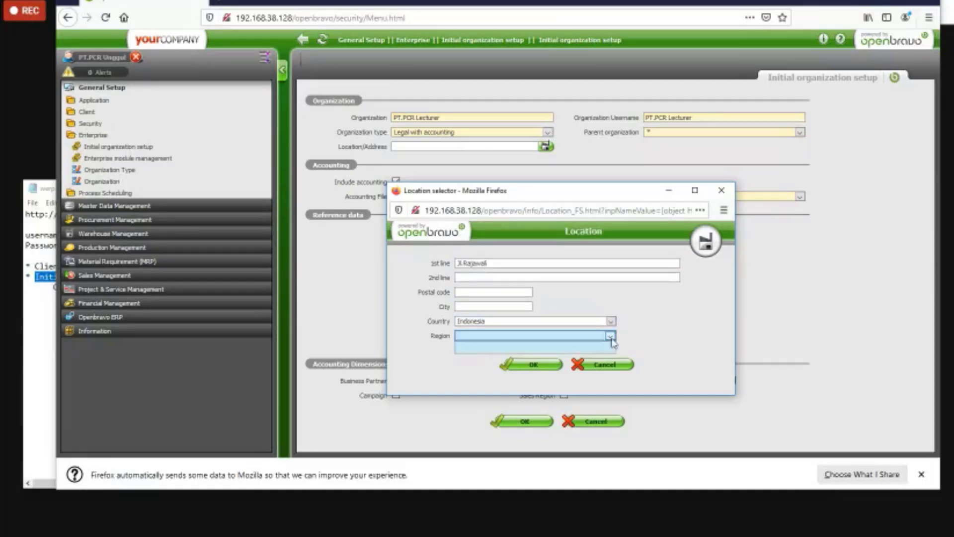
left_click(610, 336)
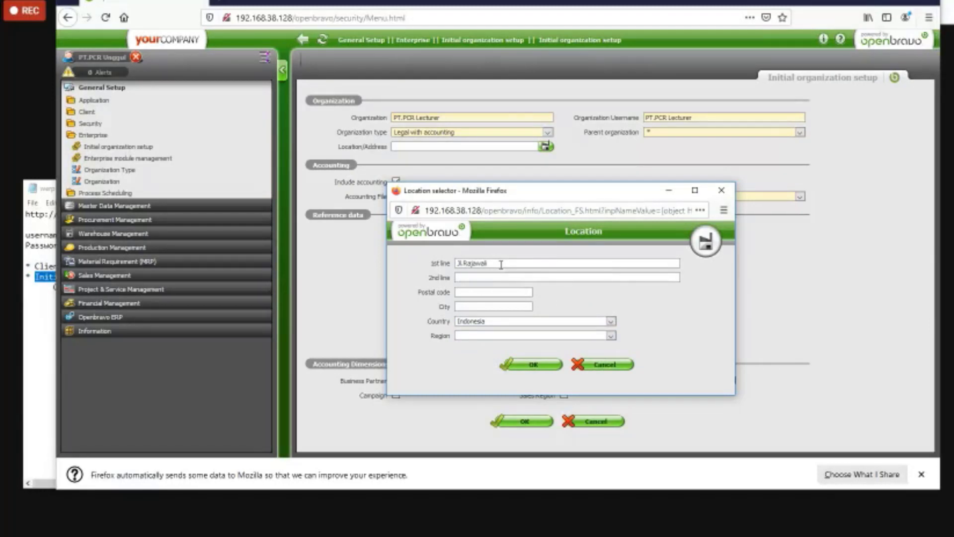
left_click_drag(497, 263, 453, 263)
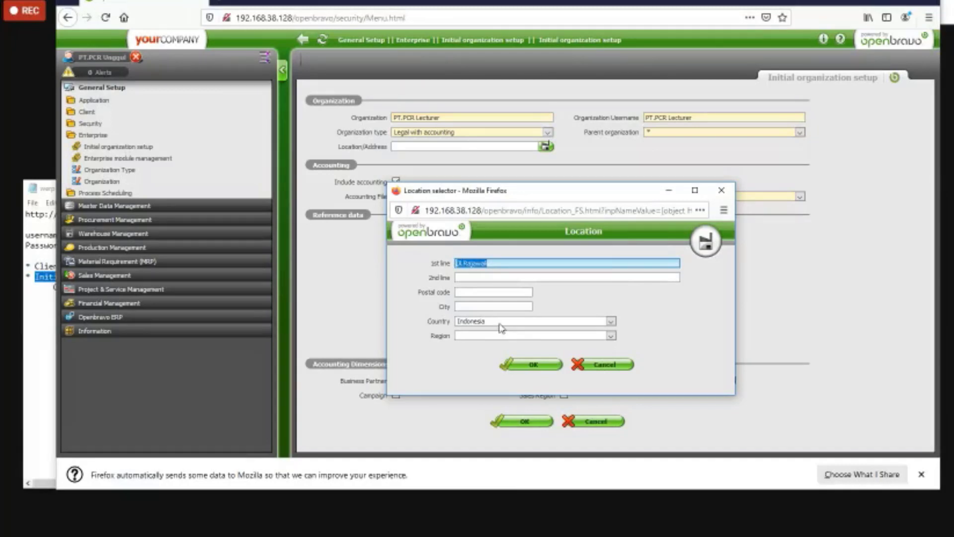
left_click(550, 363)
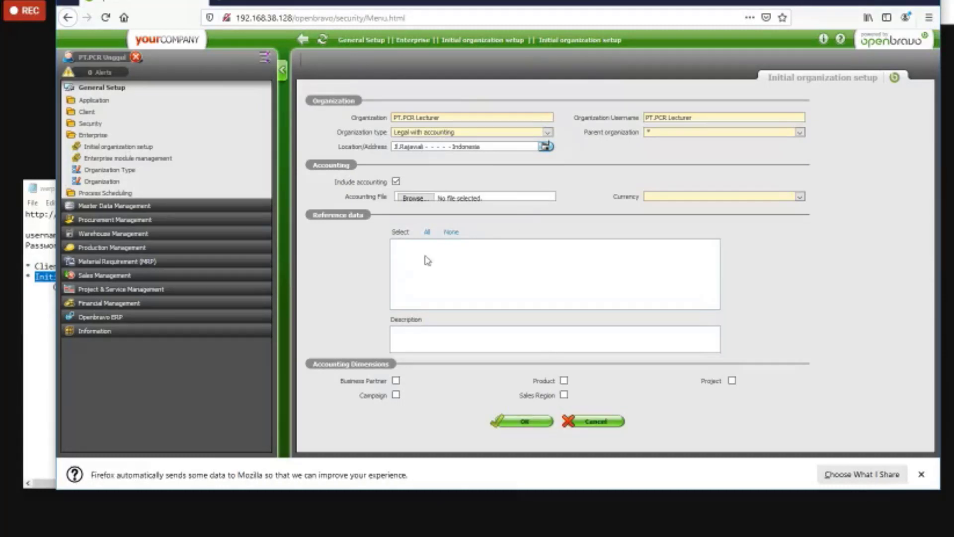
- Attach AccountsSimplifiedUS06v5.csv as the organization's accounting file
left_click(416, 198)
left_click(238, 69)
double_click(238, 69)
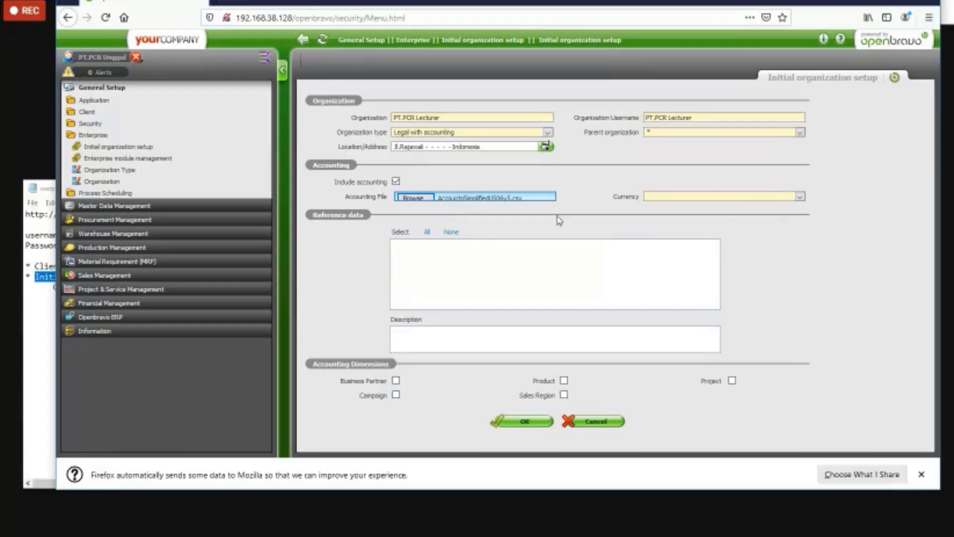
- Set the organization's accounting currency to Rupiah
left_click(781, 197)
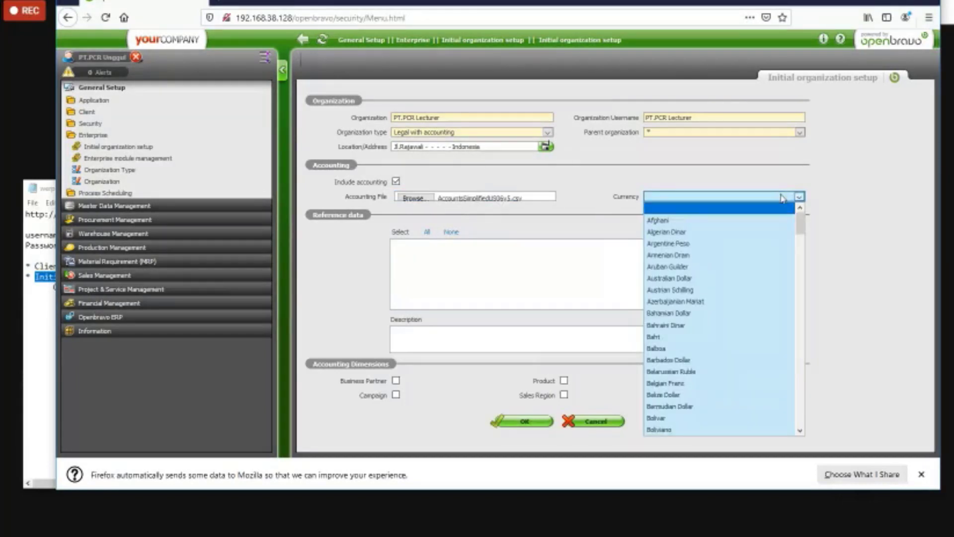
key("r")
key("Down")
key("Down")
key("Down")
key("Down")
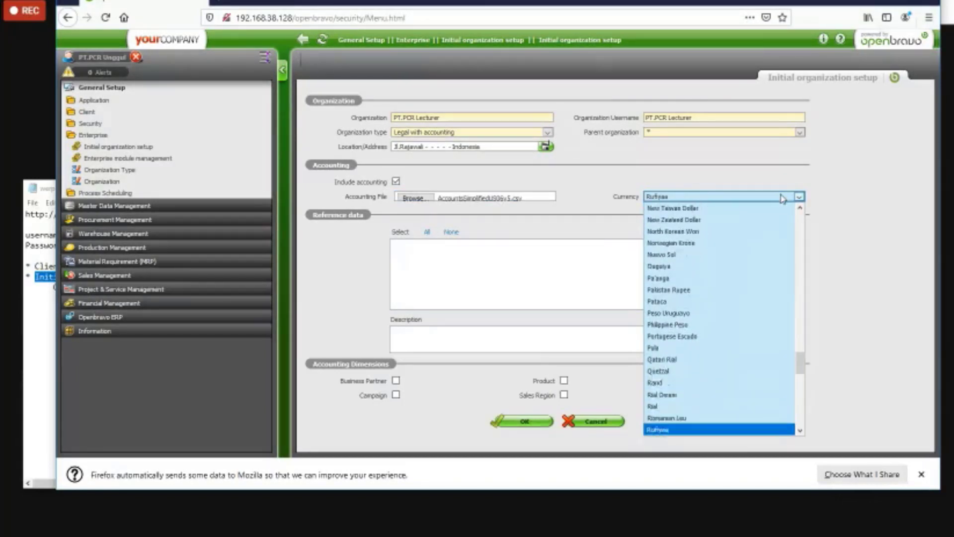
key("Down")
key("Return")
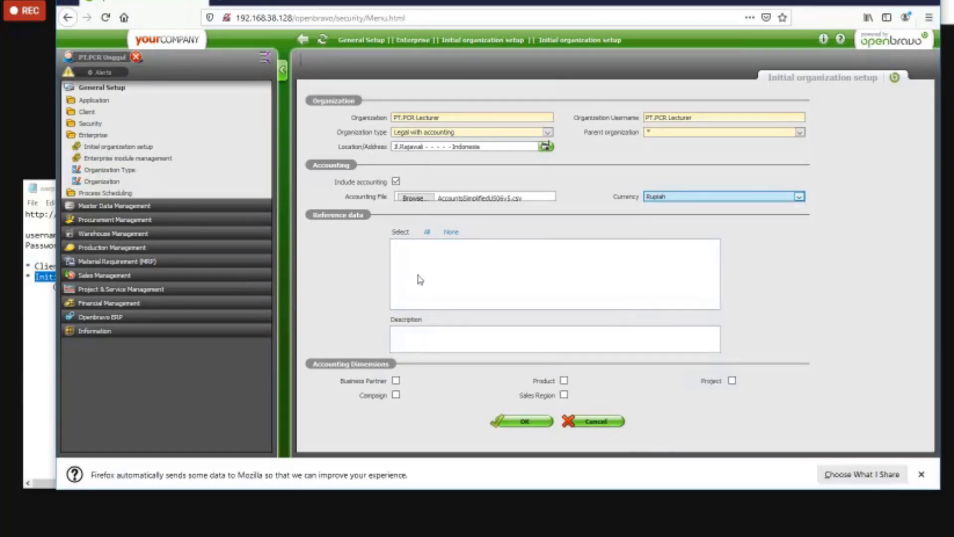
- Enable the Business Partner, Campaign, Product, Sales Region and Project accounting dimensions and run the initial organization setup
left_click(396, 381)
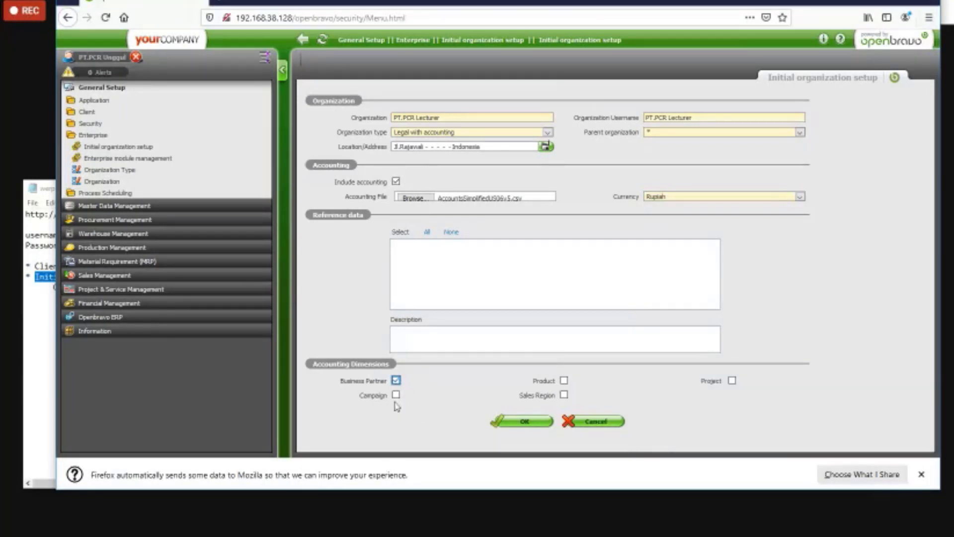
left_click(396, 395)
left_click(564, 381)
left_click(564, 395)
left_click(732, 380)
left_click(397, 381)
left_click(396, 381)
left_click(545, 427)
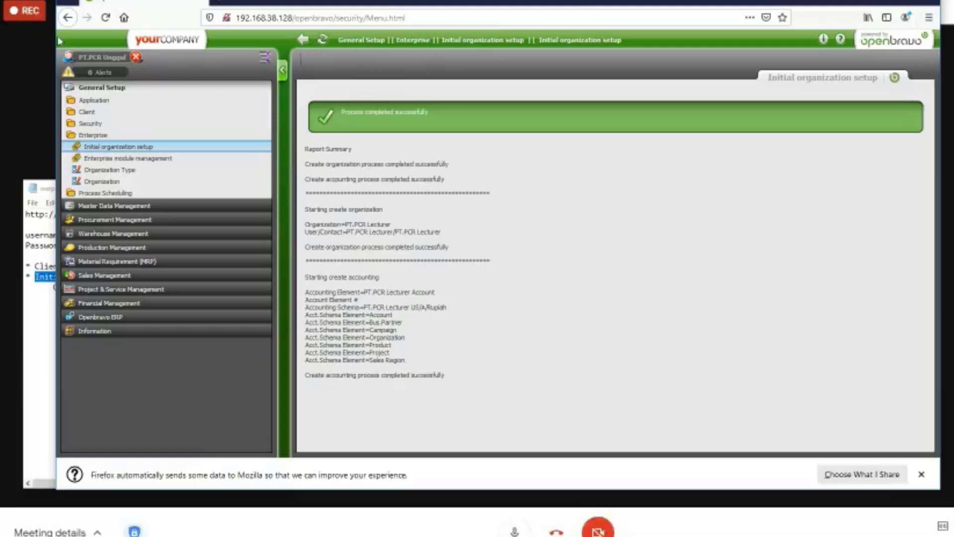
- Log out, sign back in as PT.PCR Lecturer with the account password, and save the login in the browser
left_click(136, 58)
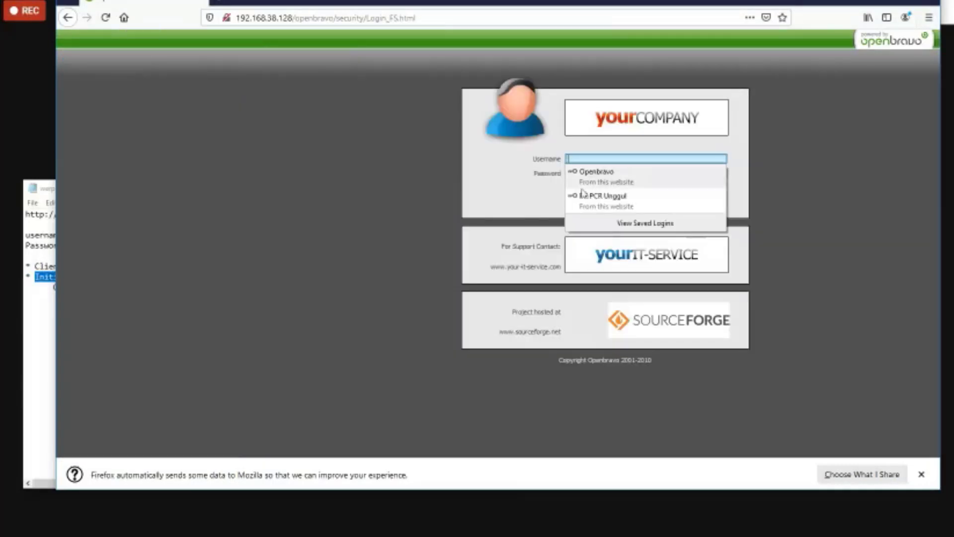
left_click(592, 159)
key("Down")
key("Return")
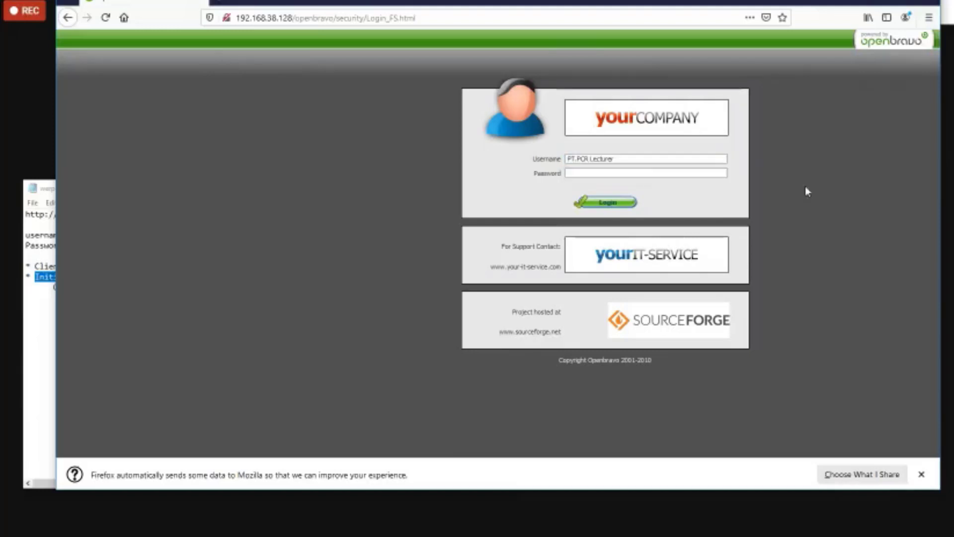
left_click(648, 174)
key("Down")
key("Return")
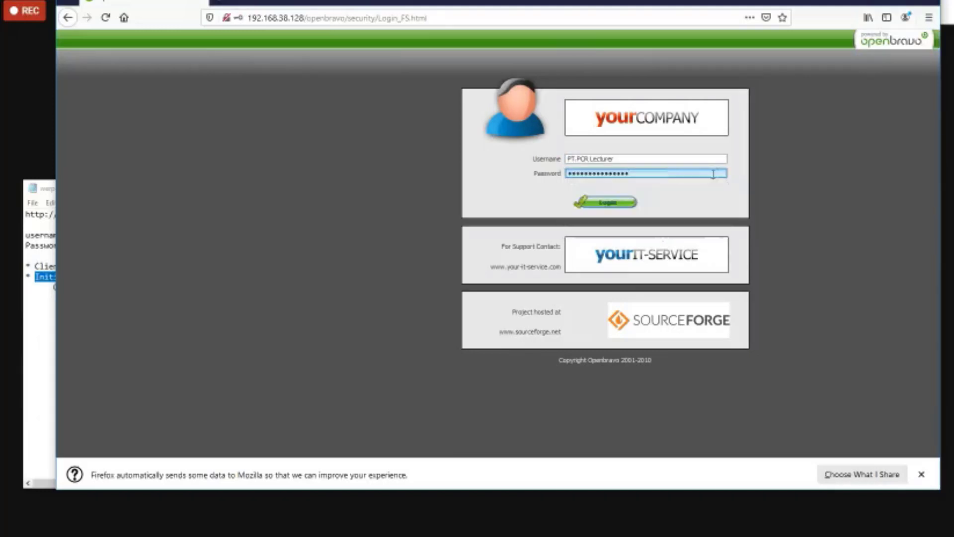
left_click(617, 203)
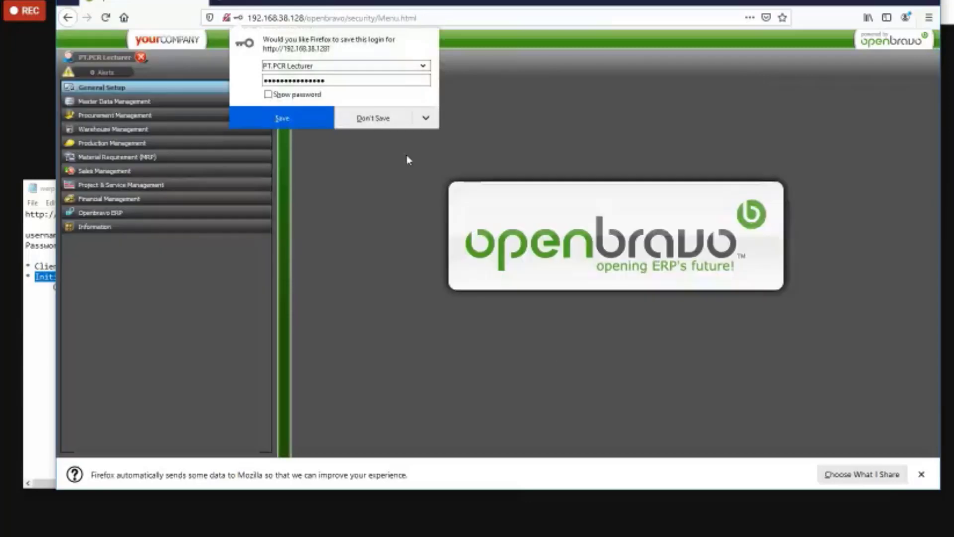
left_click(287, 123)
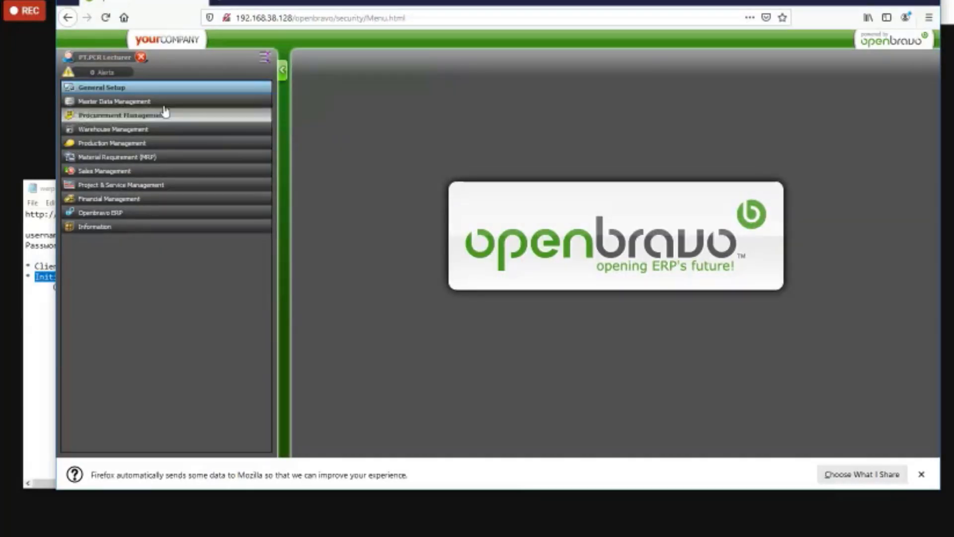
- Open the enterprise Organization window as a record grid and narrow its Name and Description columns
left_click(144, 92)
left_click(94, 134)
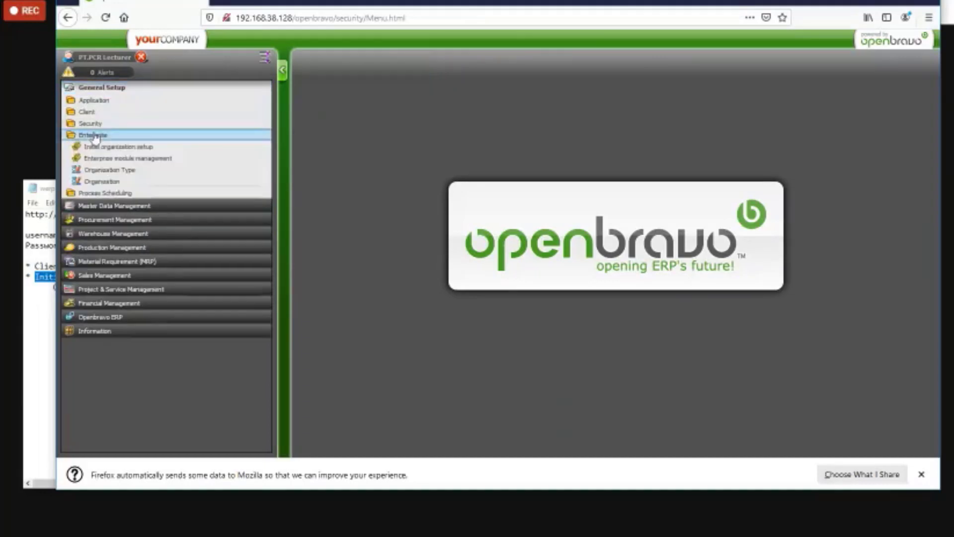
left_click(98, 183)
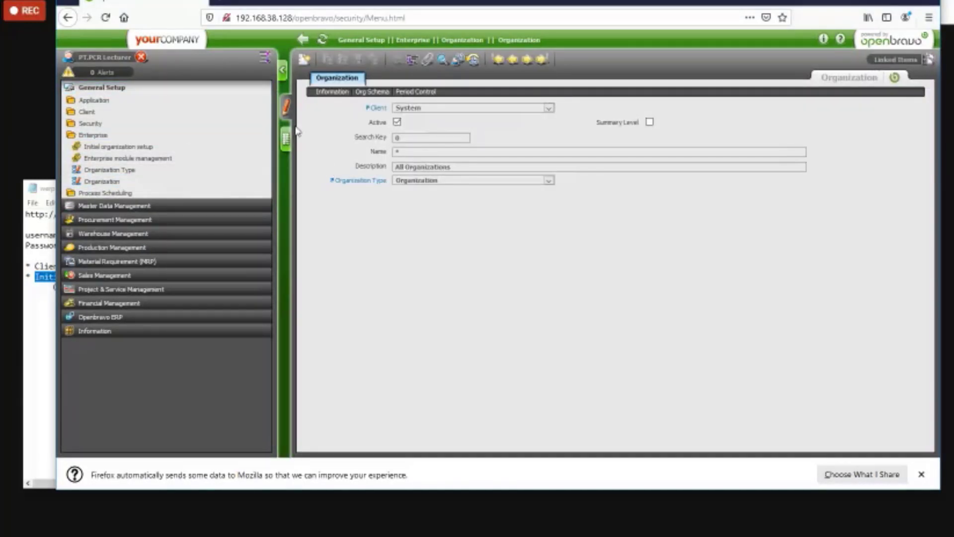
left_click(286, 139)
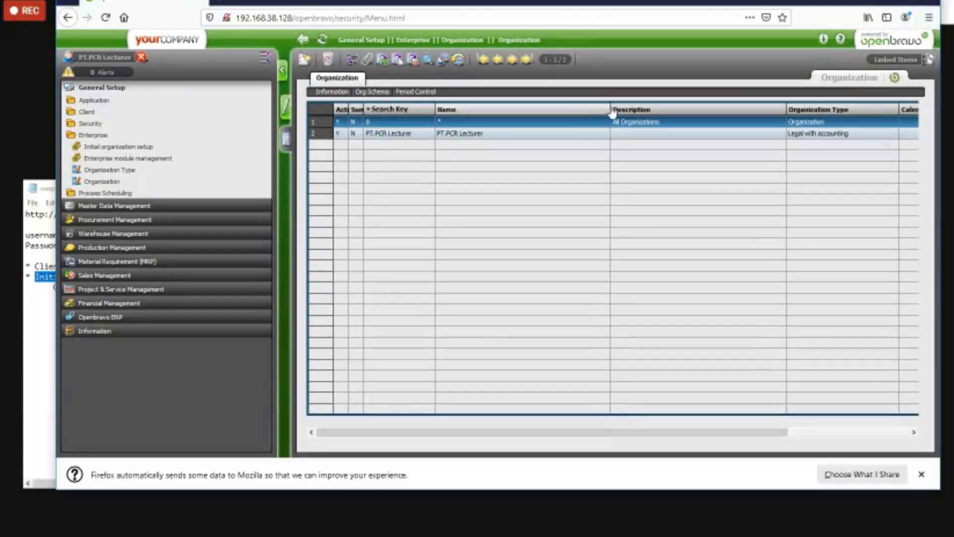
left_click_drag(611, 111, 507, 114)
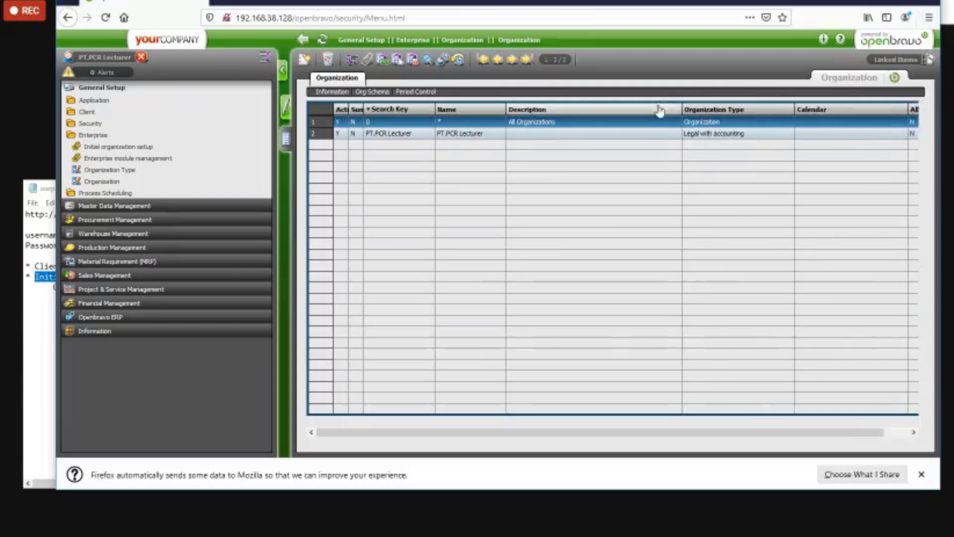
left_click_drag(680, 115, 583, 115)
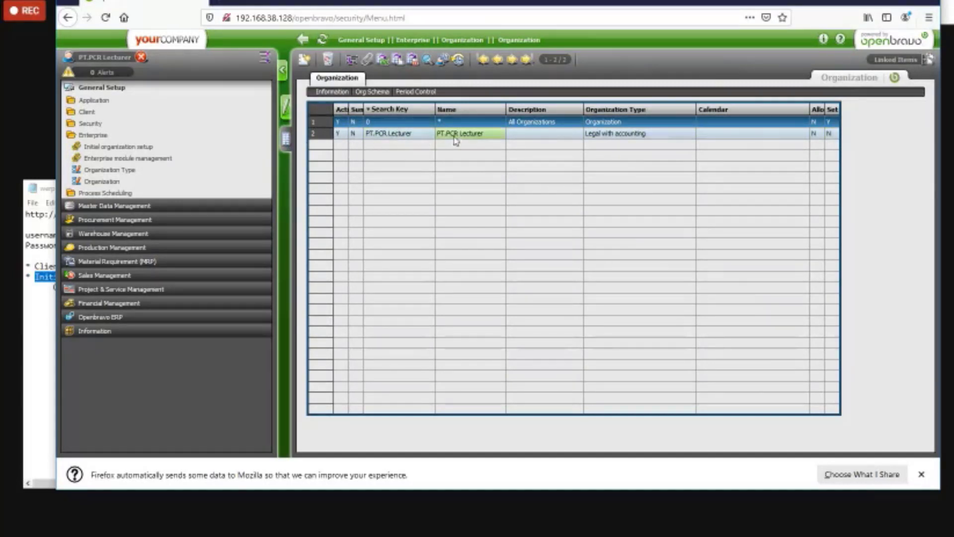
- Switch to the werp notes in Notepad and review the initial organization setup and the departments planned under the company
left_click(31, 320)
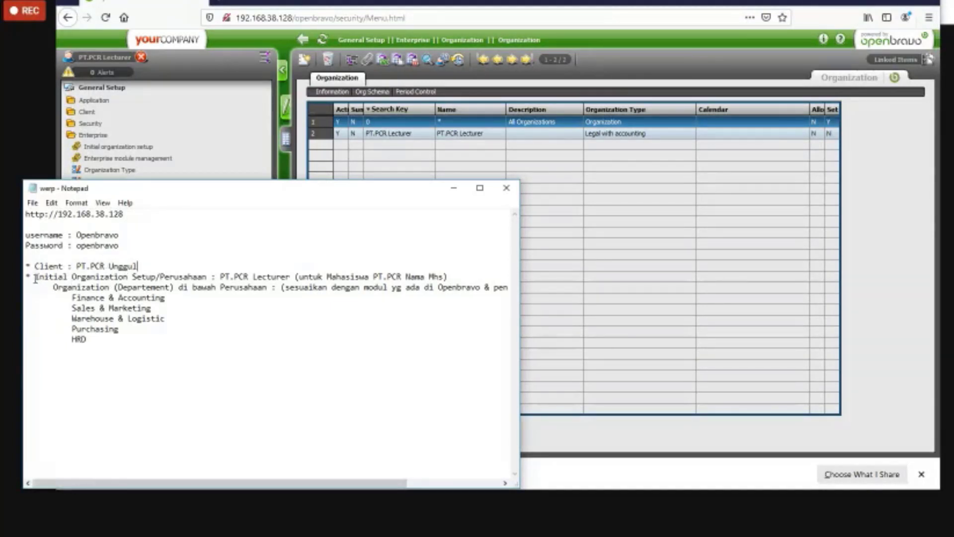
left_click_drag(35, 277, 212, 278)
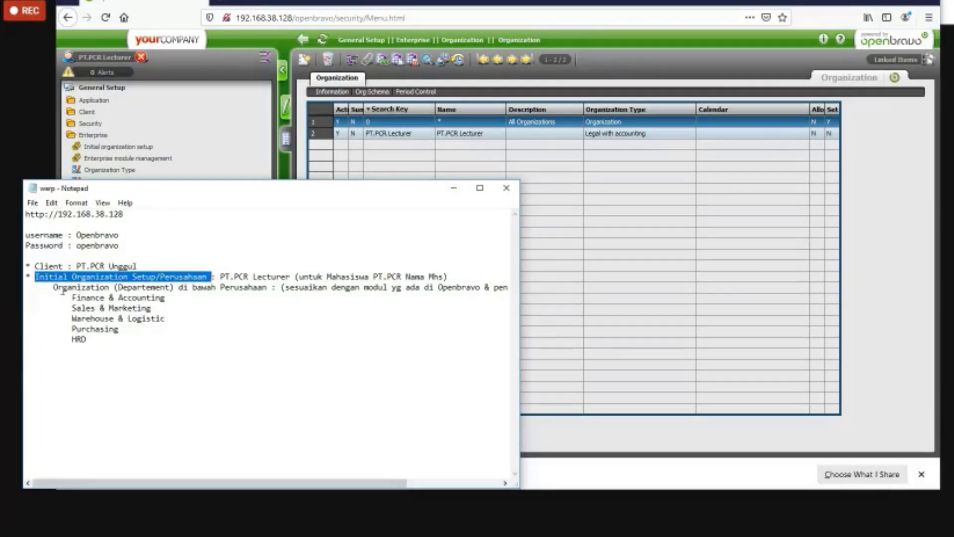
left_click_drag(54, 288, 277, 291)
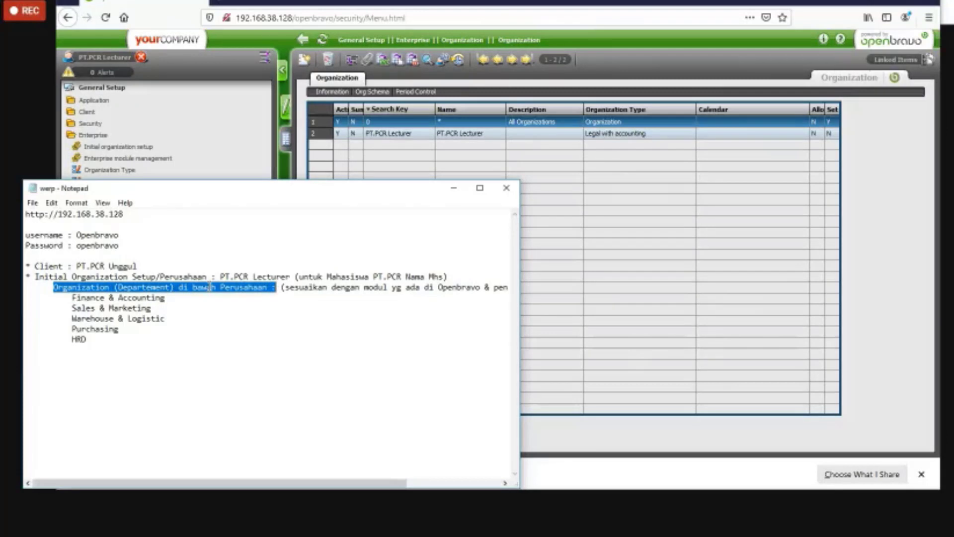
left_click(137, 267)
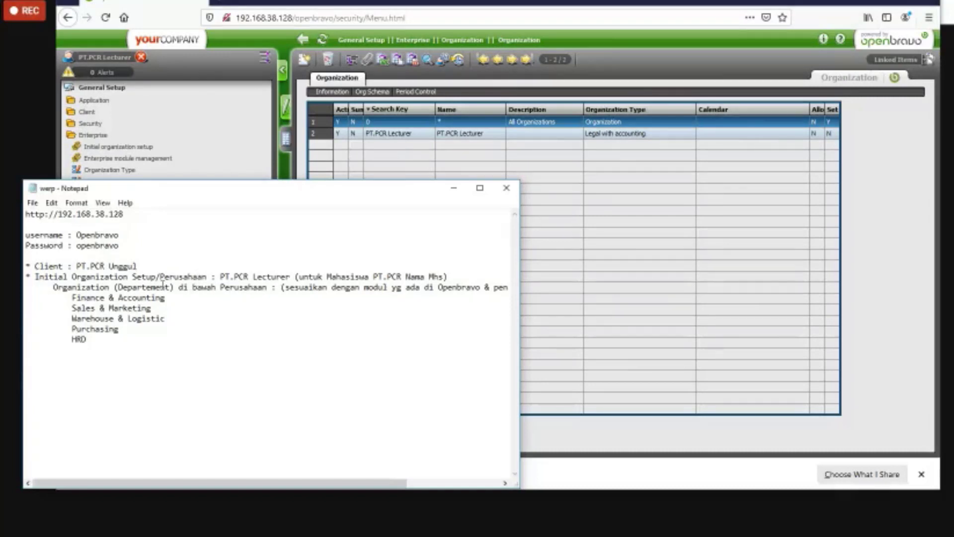
left_click(188, 287)
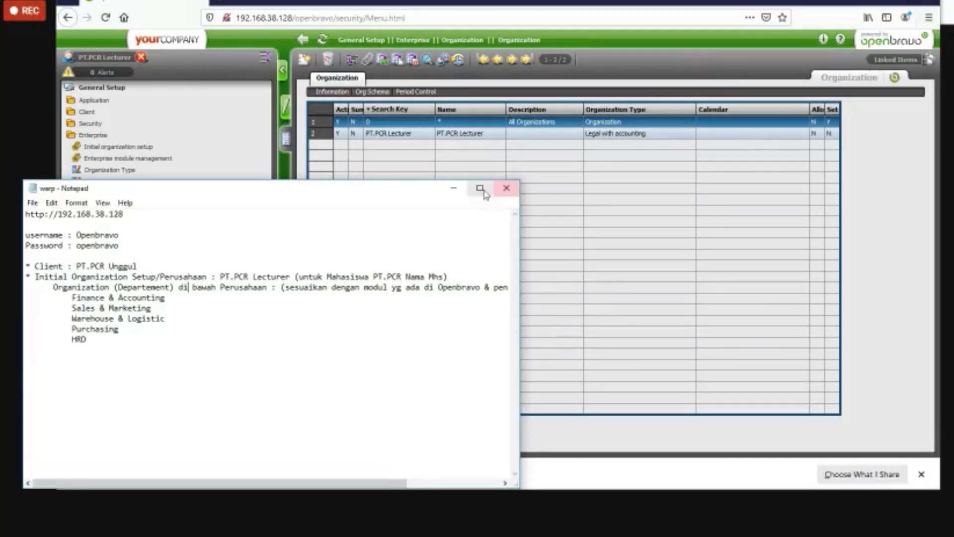
left_click(454, 189)
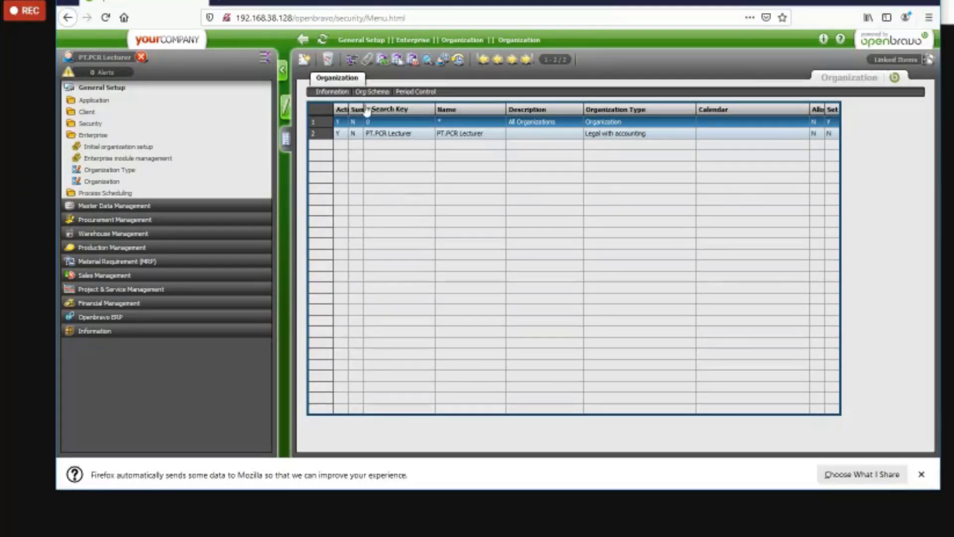
- Display the organization tree and open the PT.PCR Lecturer record from it in the Organization window
left_click(354, 60)
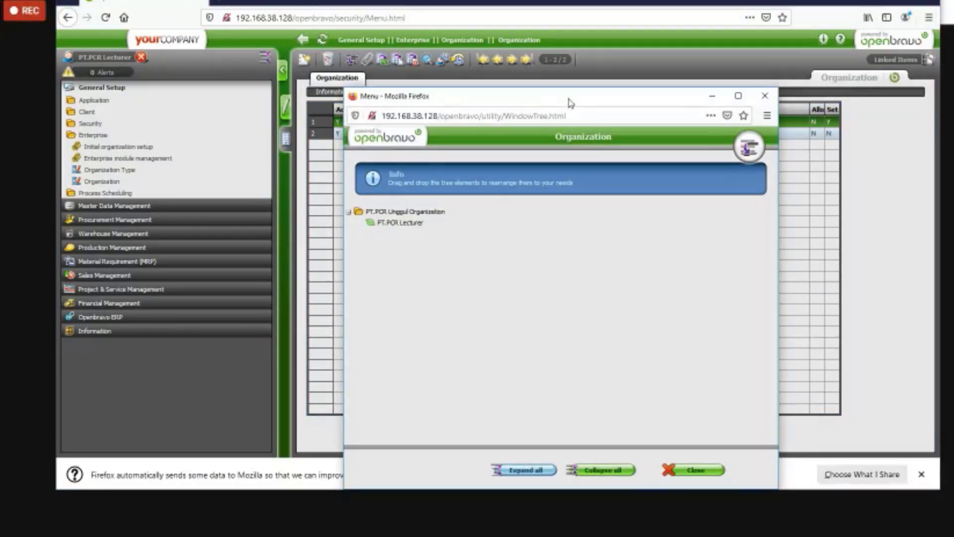
left_click_drag(570, 102, 653, 127)
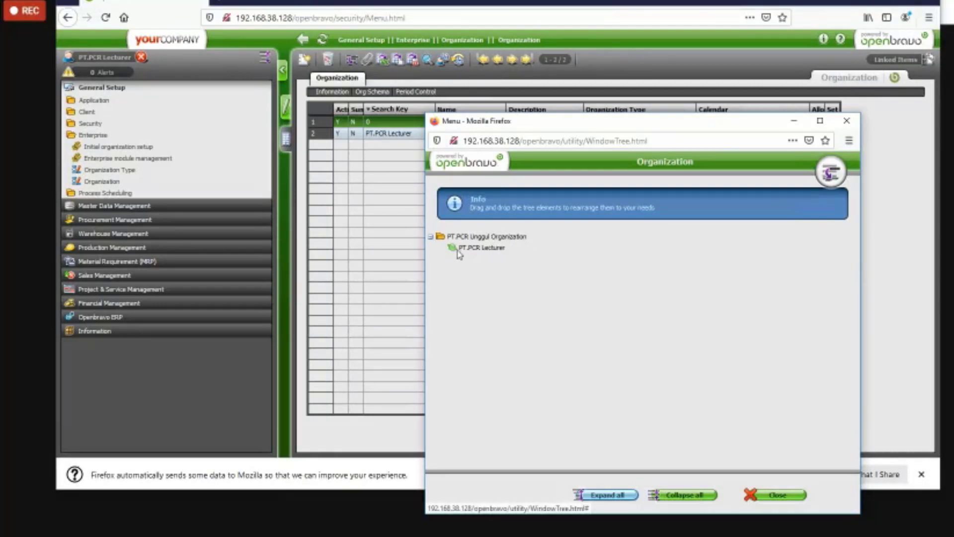
left_click(491, 253)
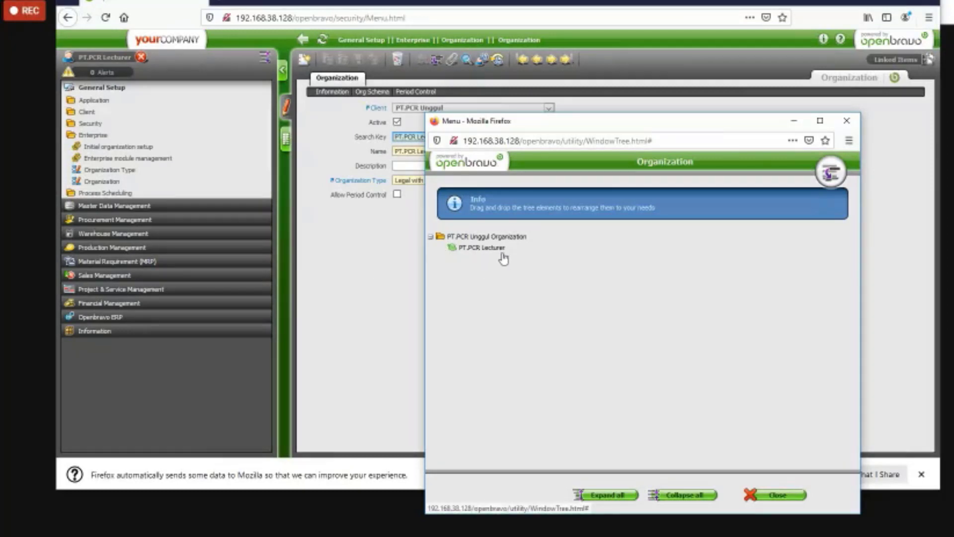
left_click(363, 269)
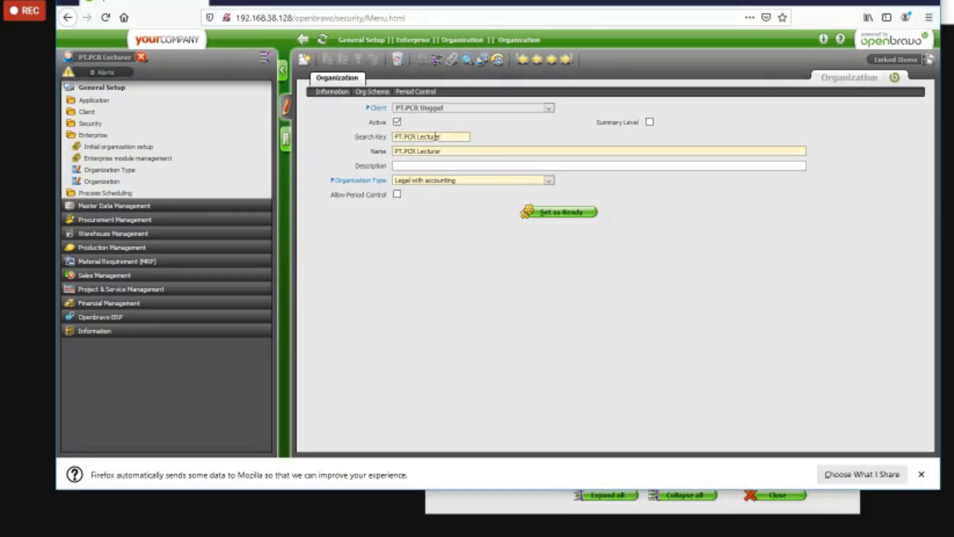
- Check the PT.PCR Lecturer record's search key against the initial organization setup in the werp notes in Notepad, and return to Openbravo
triple_click(453, 136)
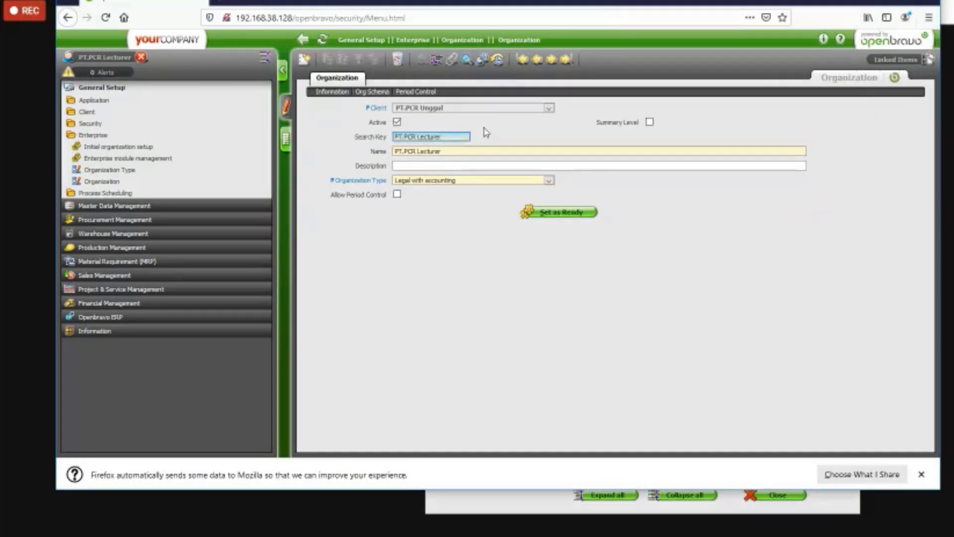
left_click(486, 133)
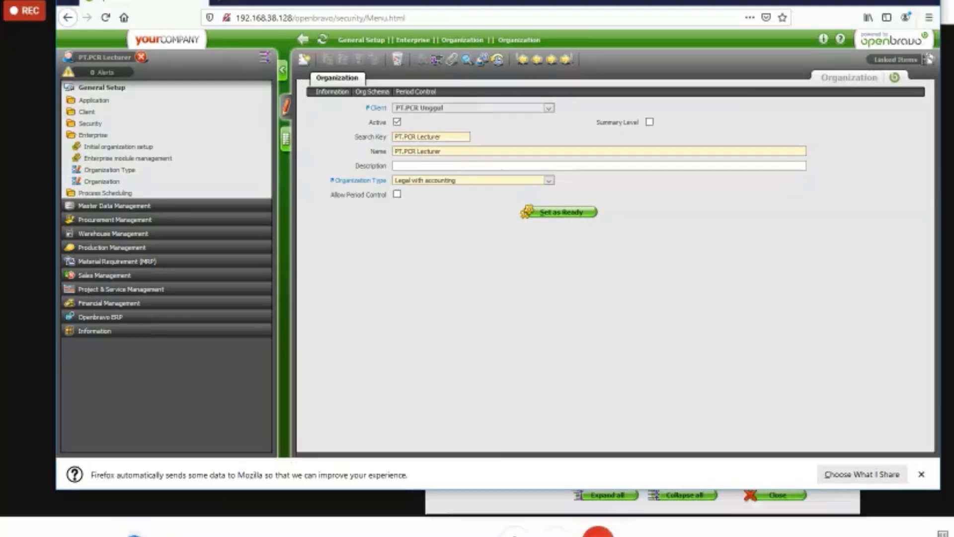
left_click(598, 527)
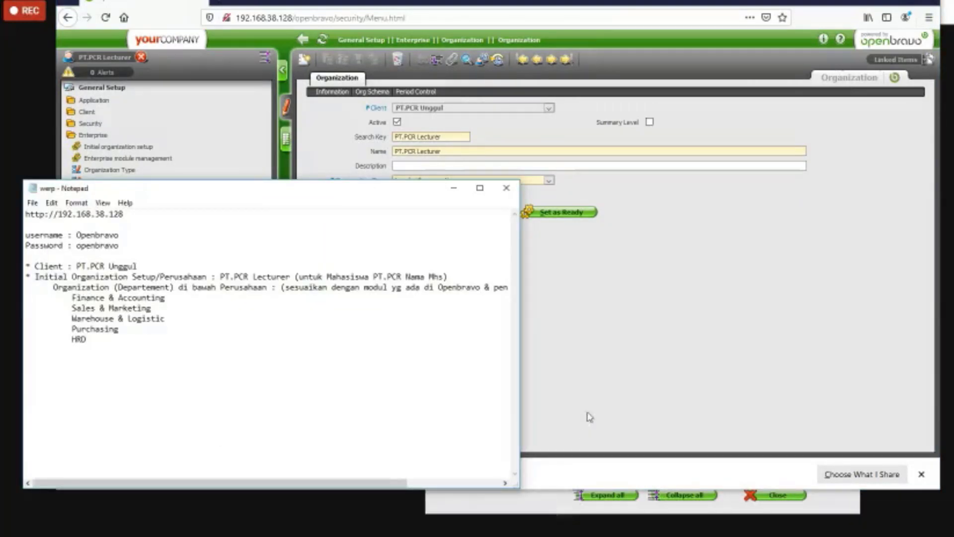
left_click(543, 243)
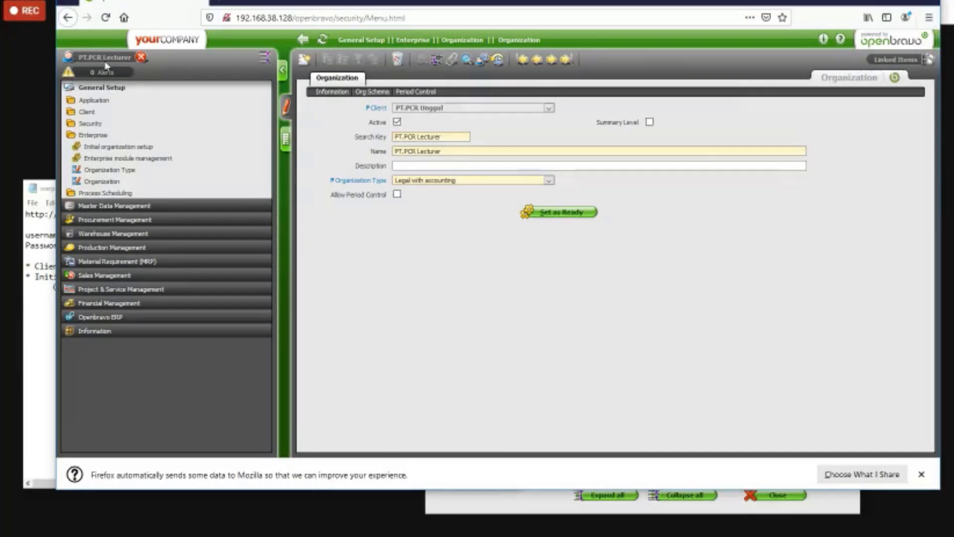
- Return from the PT.PCR Lecturer record to the organization grid and narrow the Name and Description columns to fit
left_click(118, 183)
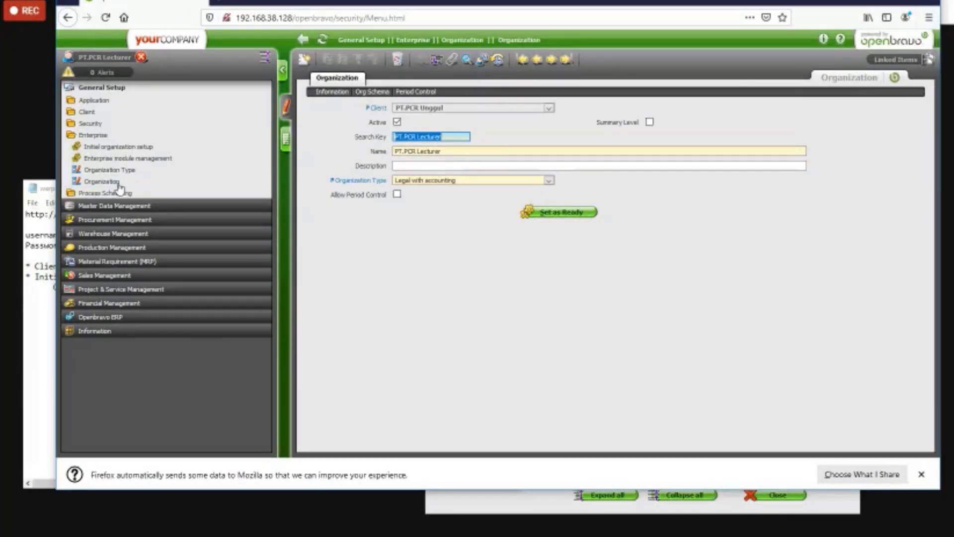
left_click(287, 138)
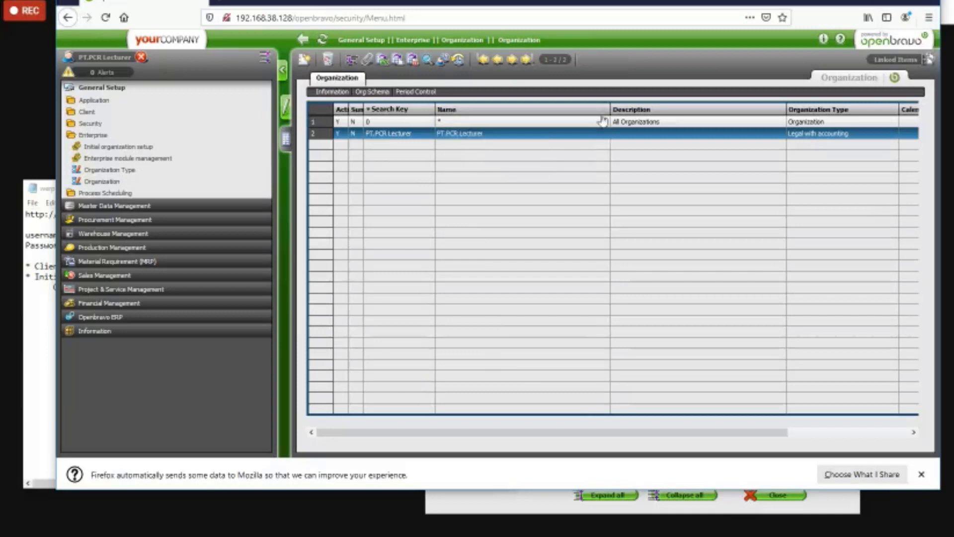
left_click_drag(603, 121, 525, 121)
left_click_drag(700, 120, 626, 120)
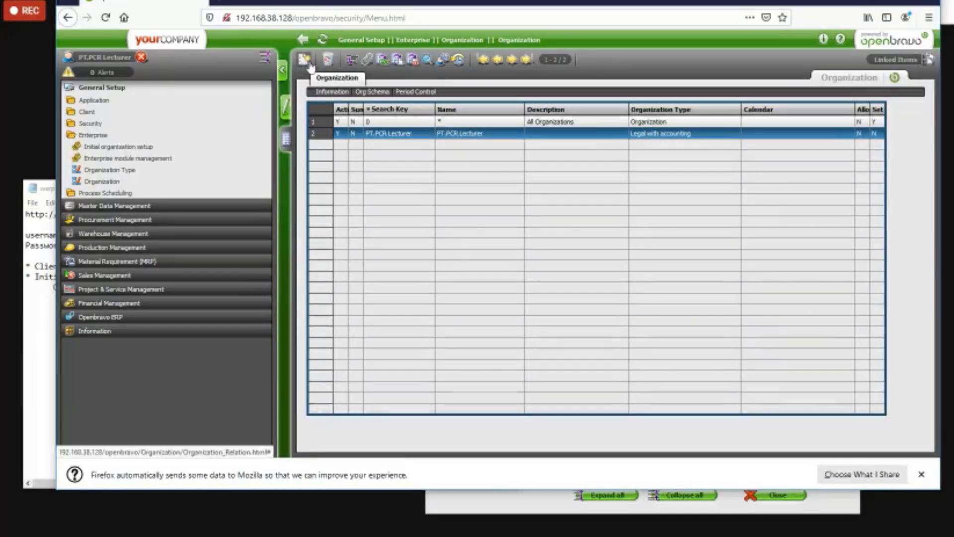
- Start a new organization record and check the client choices, keeping PT.PCR Unggul as the client
left_click(306, 61)
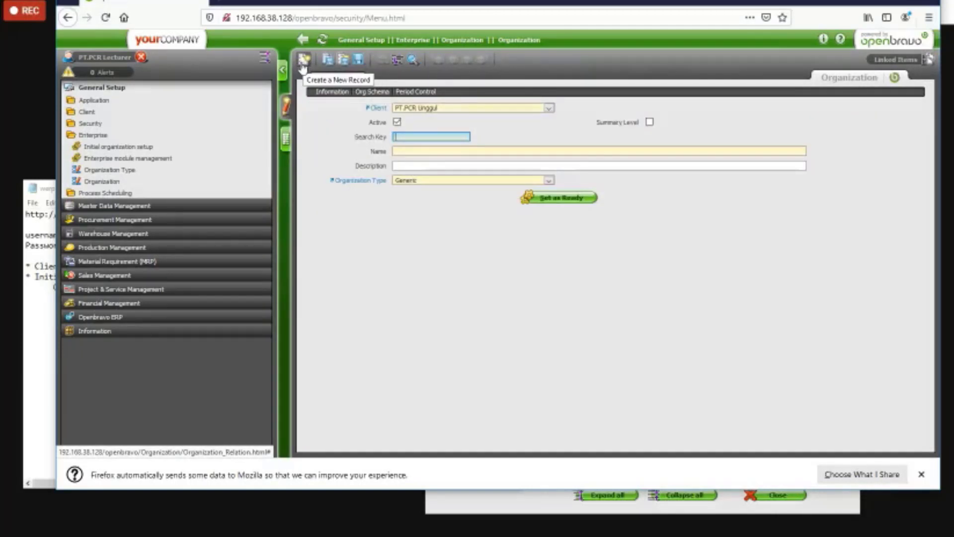
left_click(425, 109)
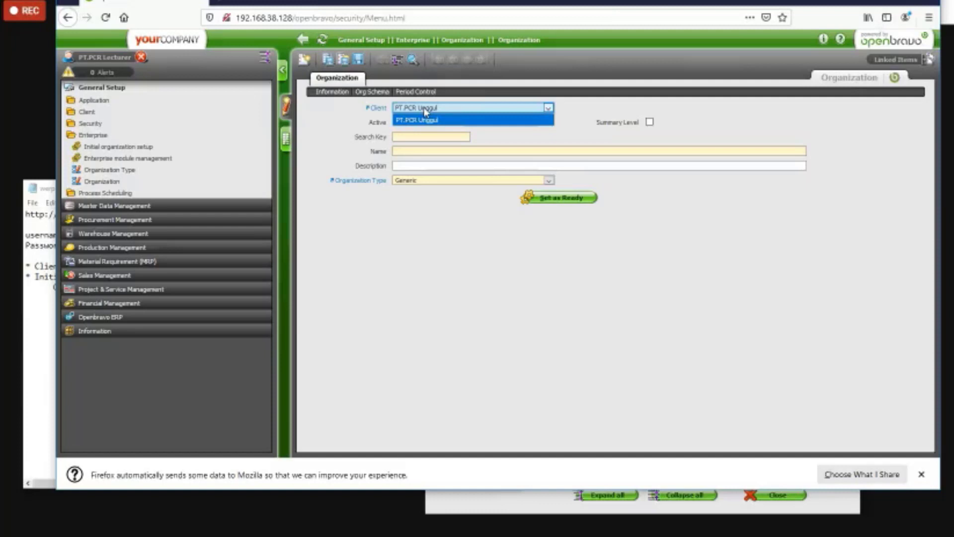
left_click(767, 133)
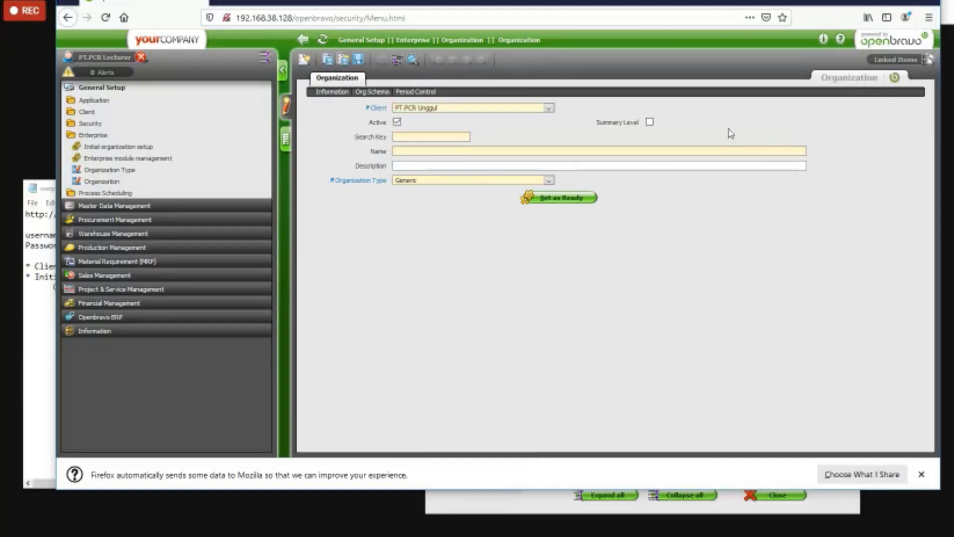
left_click(409, 138)
- Switch to the werp notes in Notepad, widen and lower the window, and review the planned departments
left_click(33, 309)
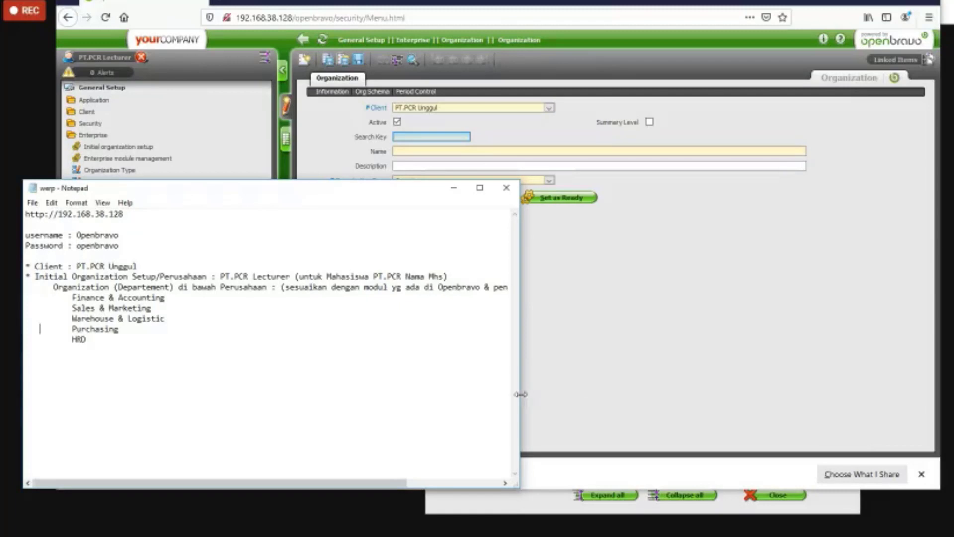
left_click_drag(524, 398, 642, 398)
left_click_drag(393, 198, 393, 297)
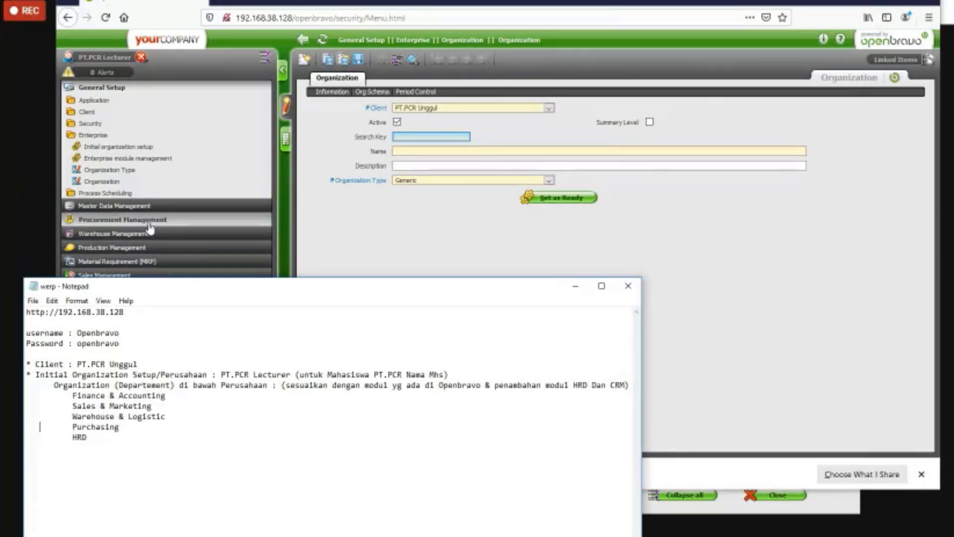
- Enter Procurement as the new organization's search key and copy it into the name
left_click(416, 137)
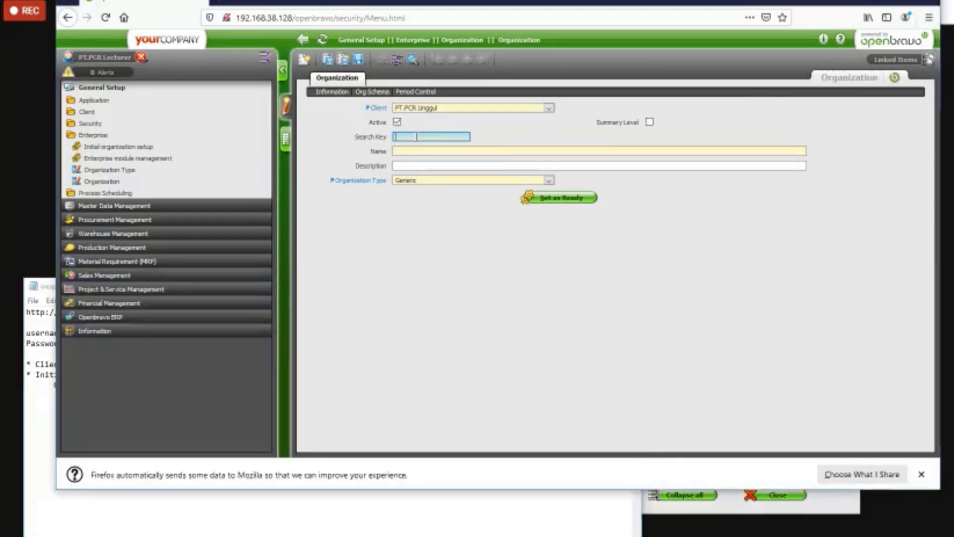
type("Pr")
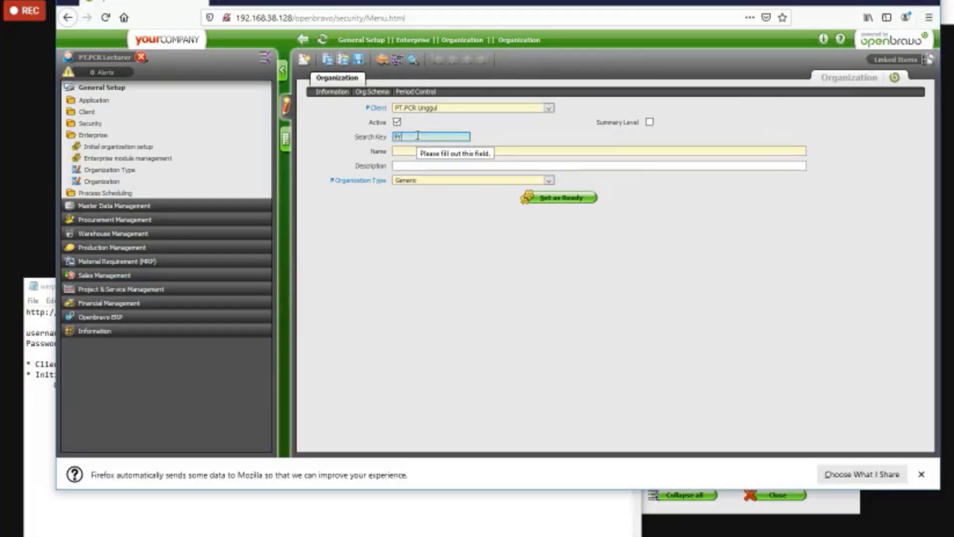
type("odurement")
key("Tab")
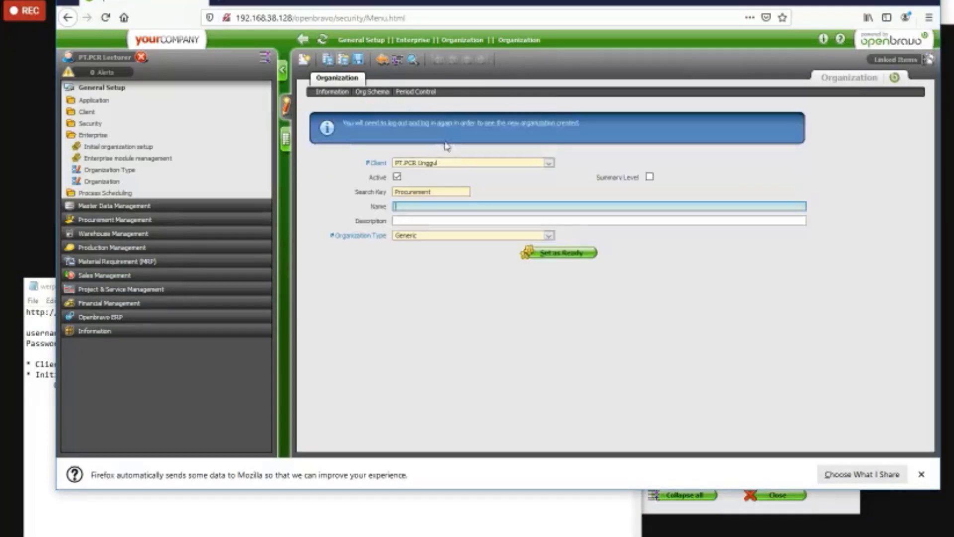
key("shift+Tab")
key("ctrl+c")
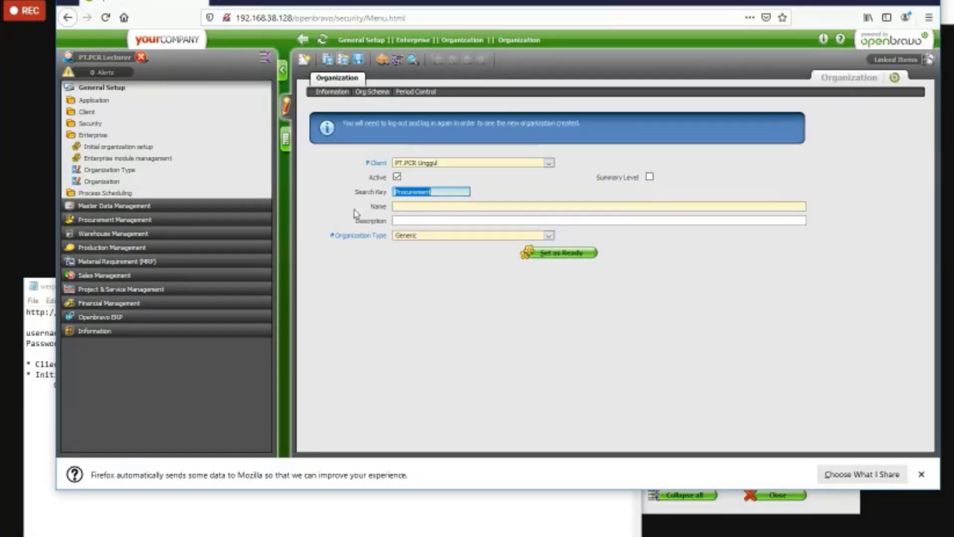
left_click(409, 207)
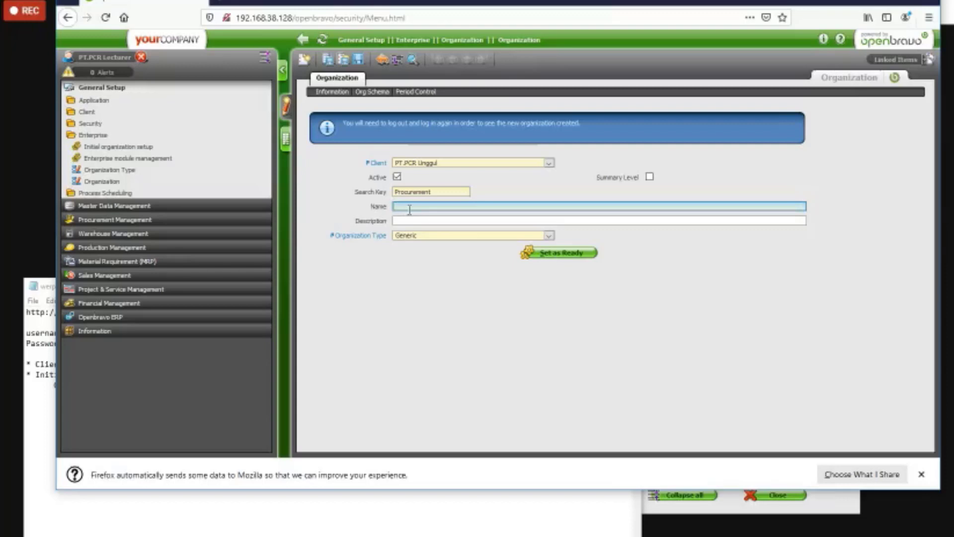
key("ctrl+v")
left_click(679, 223)
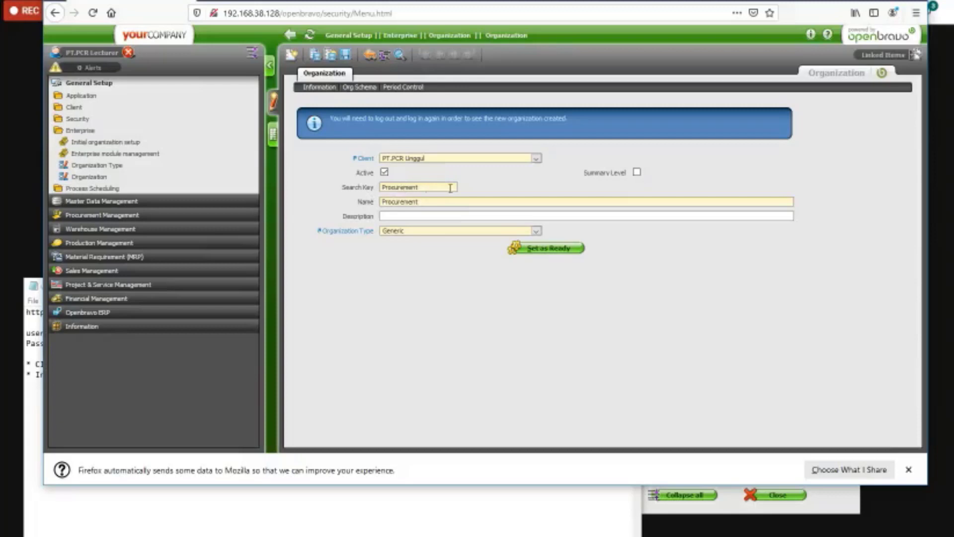
left_click(430, 187)
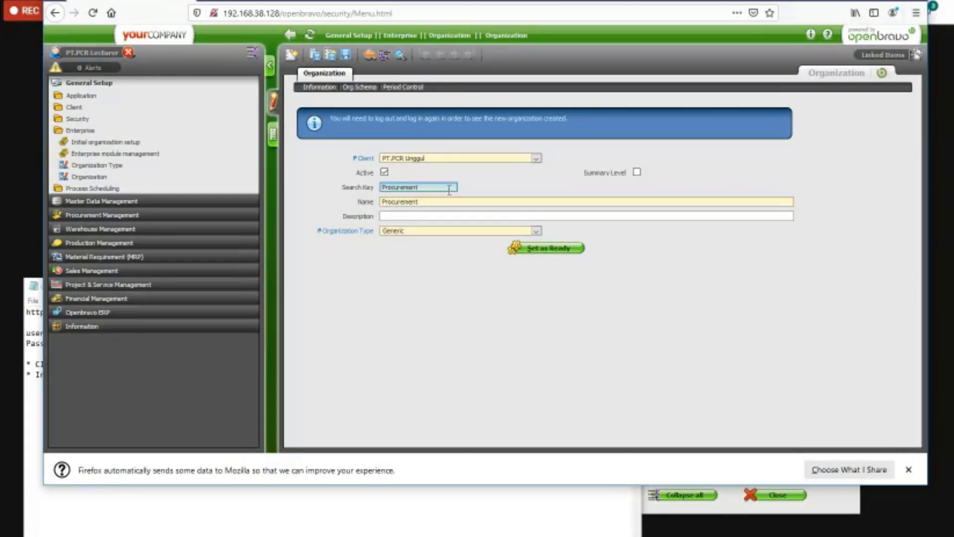
left_click(503, 194)
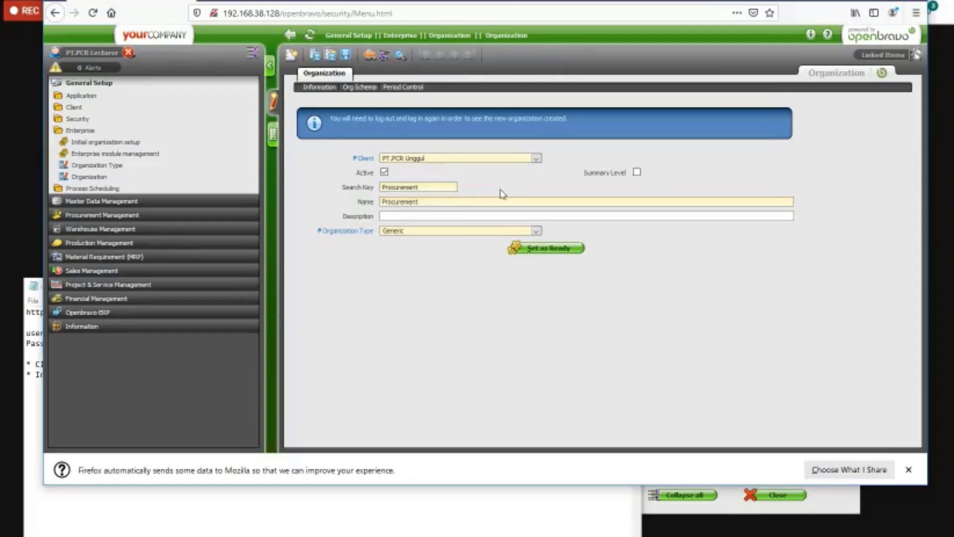
- Fill in the Procurement organization's description with "Silahkan kalian deskripsikan masing-masing"
left_click(420, 217)
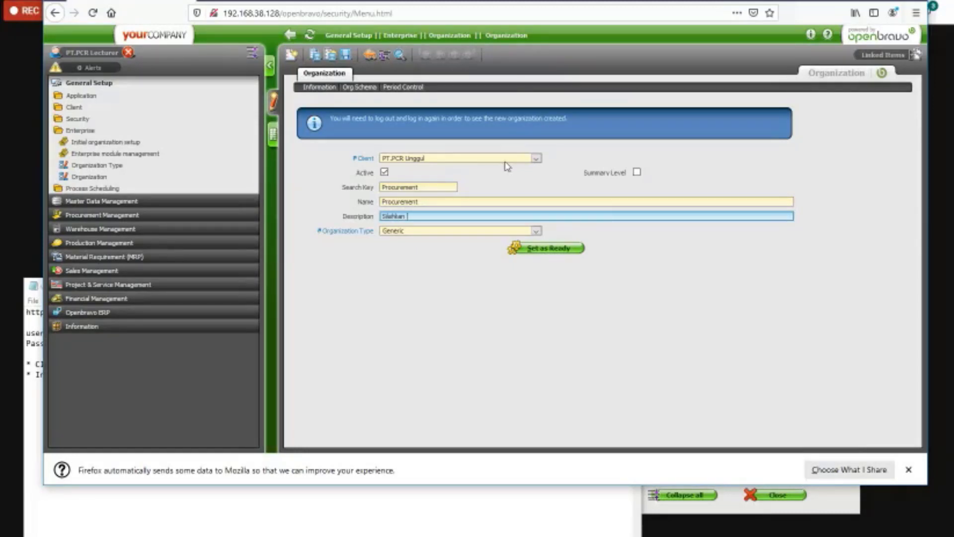
type("Silahkan isikan")
left_click(491, 215)
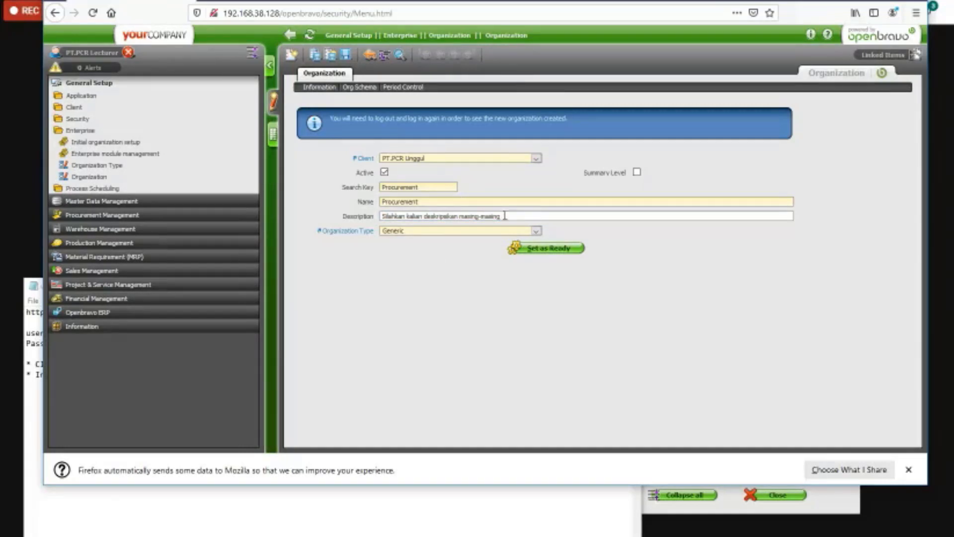
left_click(505, 216)
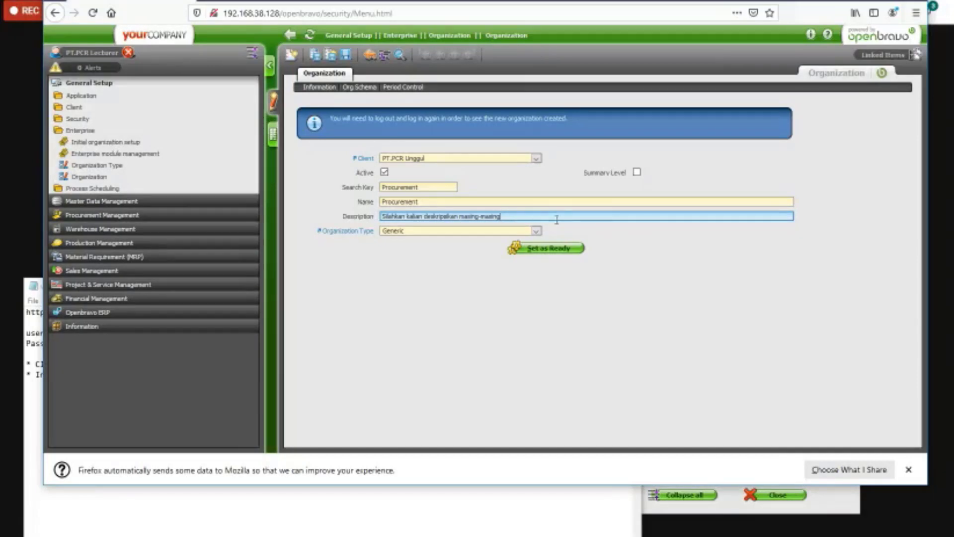
- Review the organization types for Procurement, choose Legal with accounting, and set the organization as ready
left_click(536, 231)
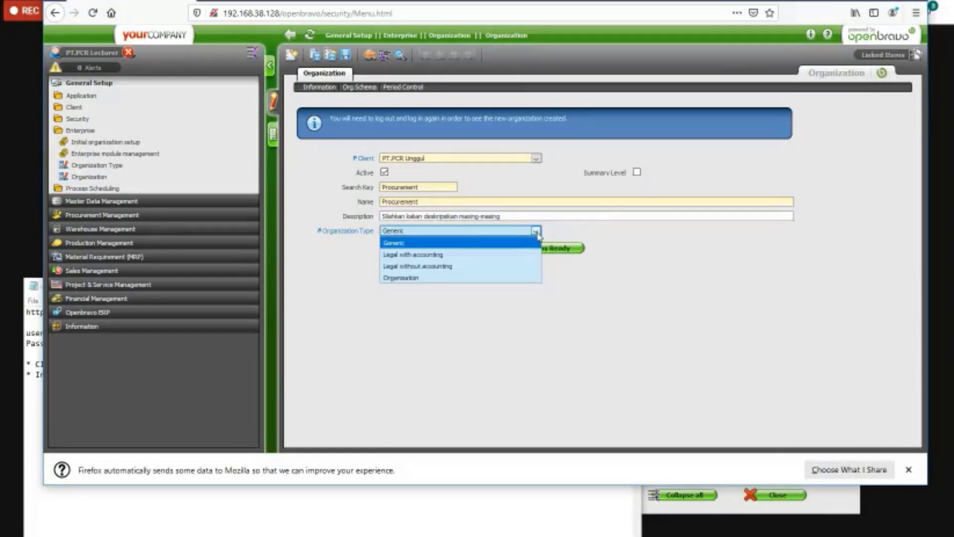
left_click(657, 239)
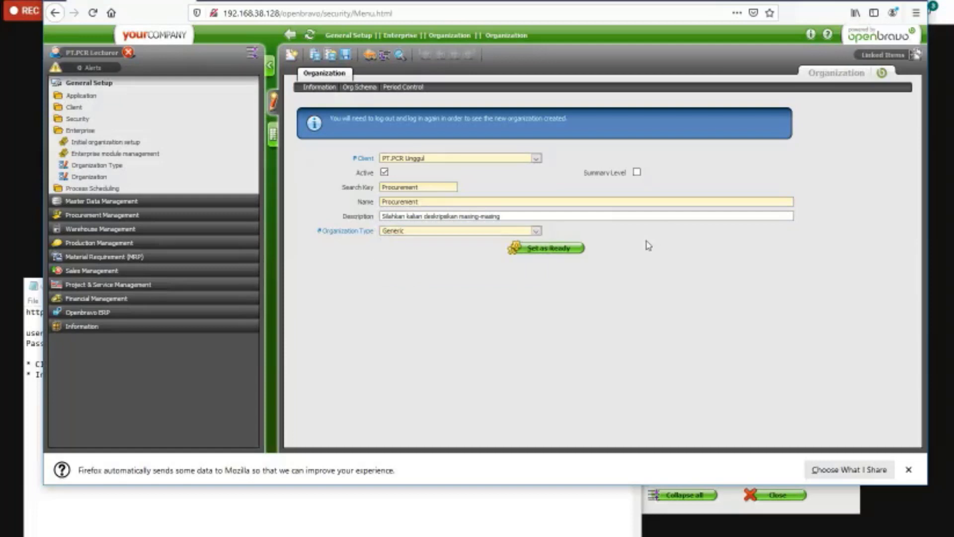
left_click(537, 231)
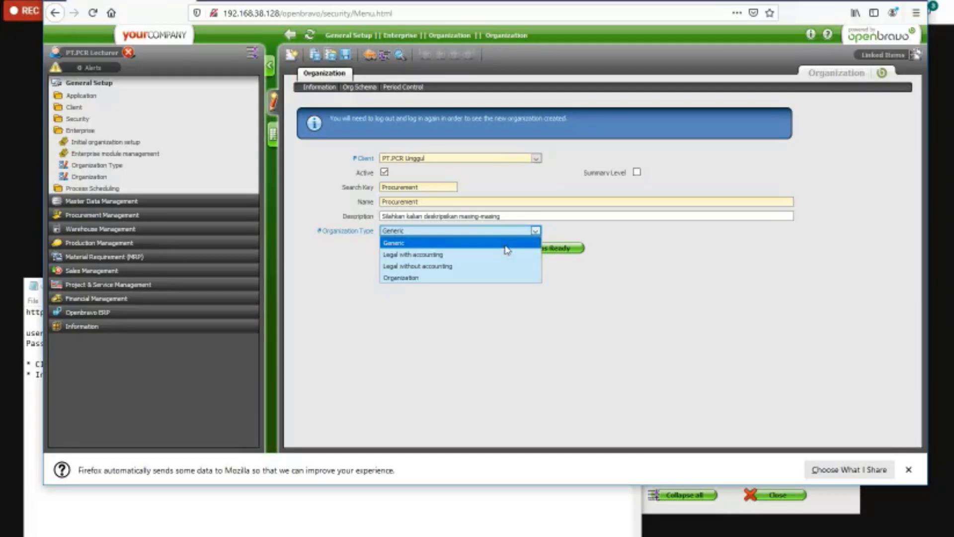
left_click(624, 276)
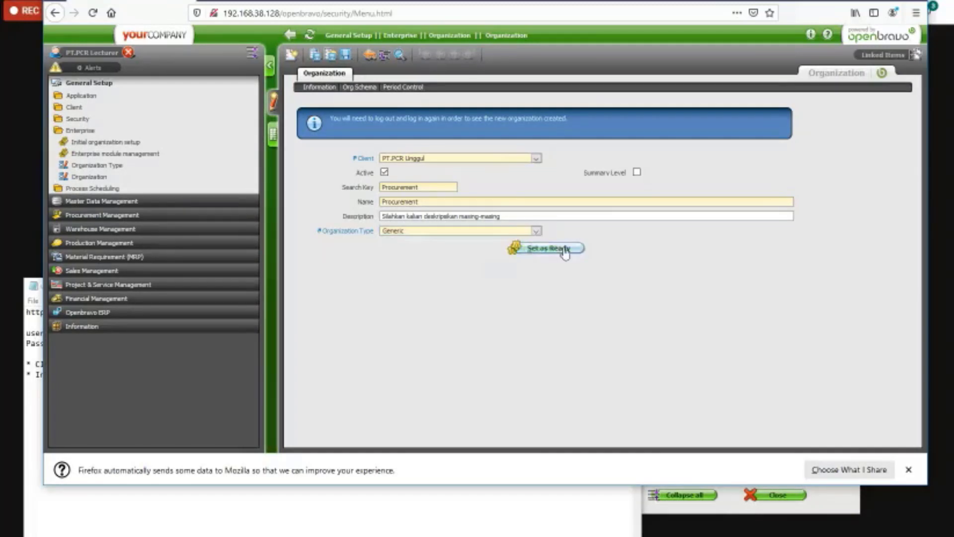
left_click(536, 232)
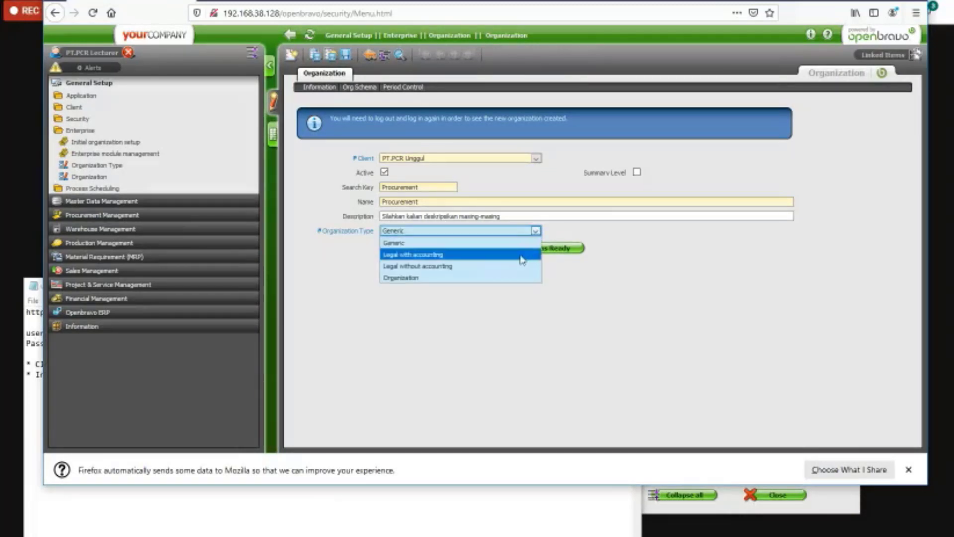
left_click(521, 255)
left_click(517, 248)
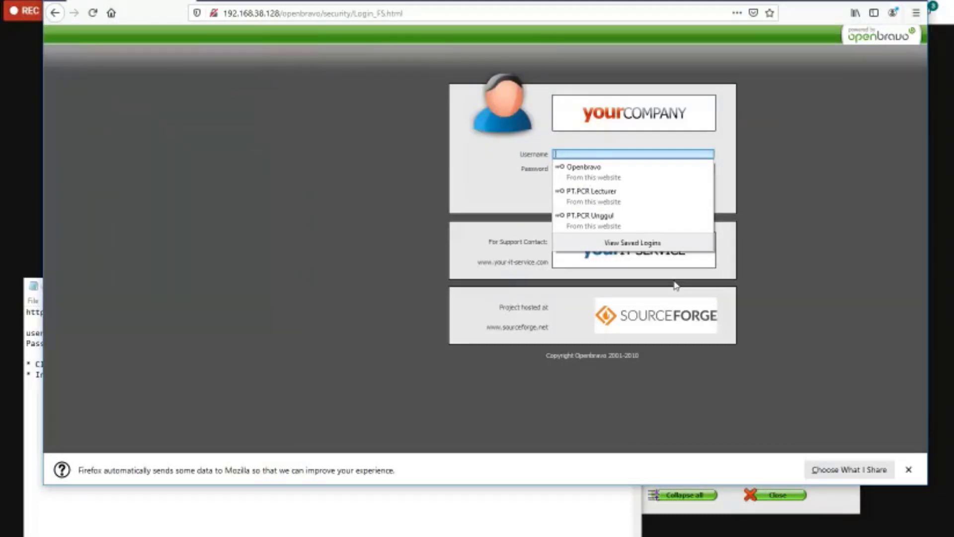
- Look up the company account name in the werp notes and sign back in as PT.PCR Lecturer with the saved account password
key("Escape")
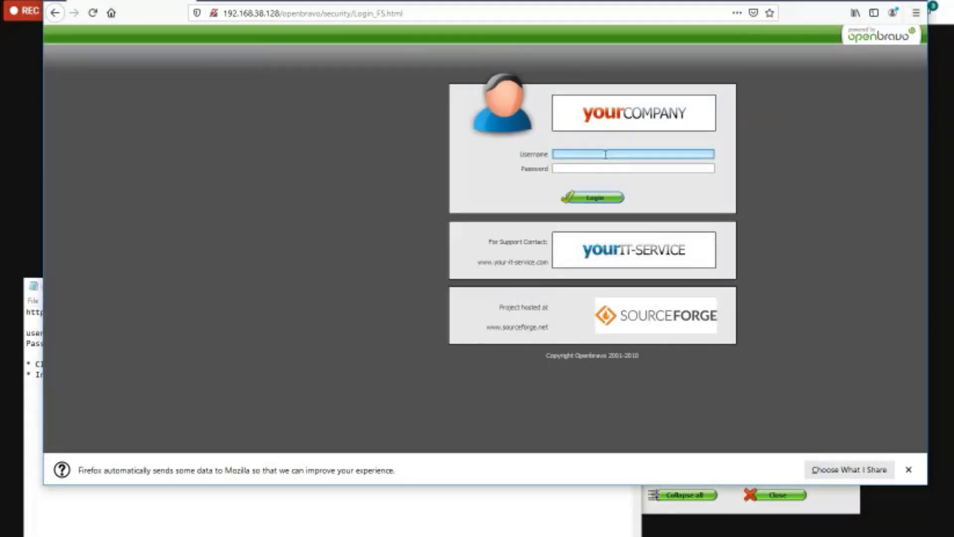
left_click(308, 518)
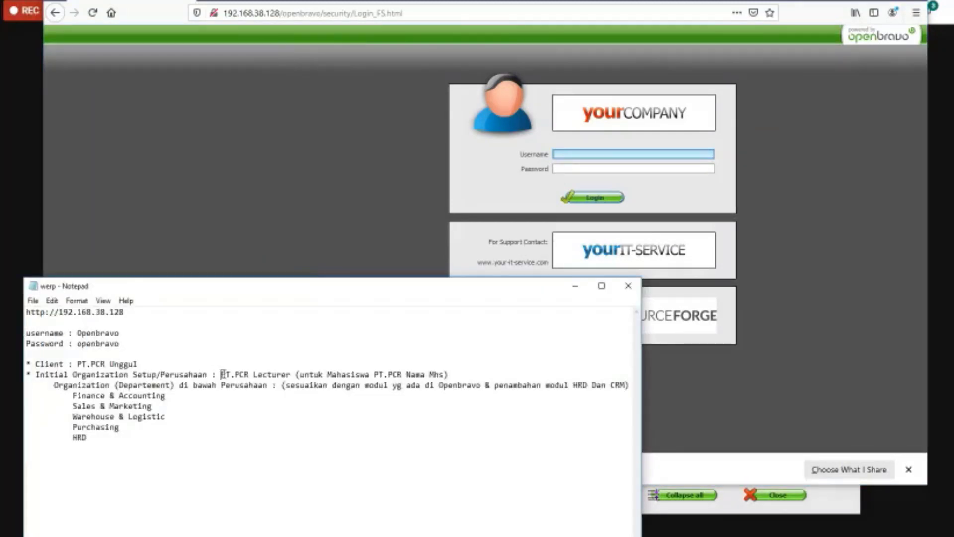
left_click_drag(222, 374, 289, 376)
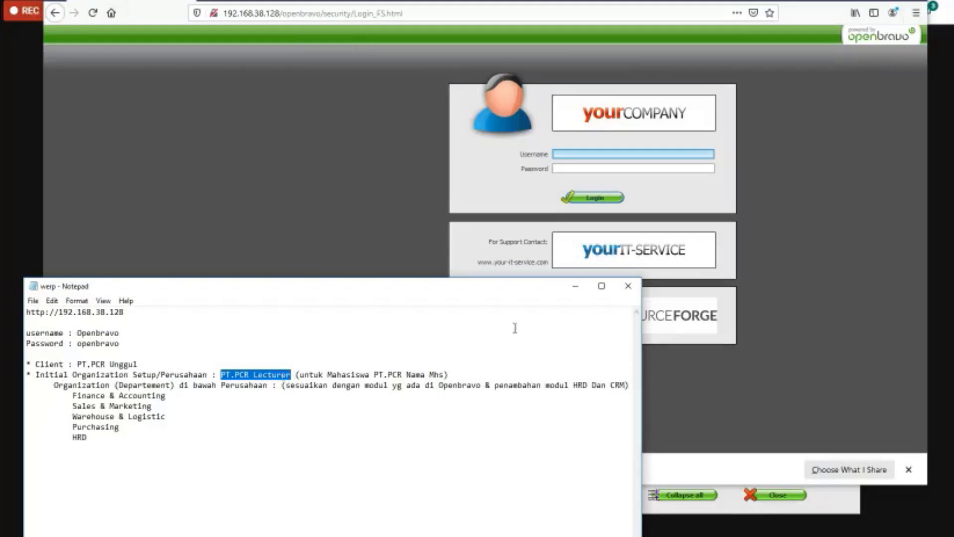
left_click(567, 155)
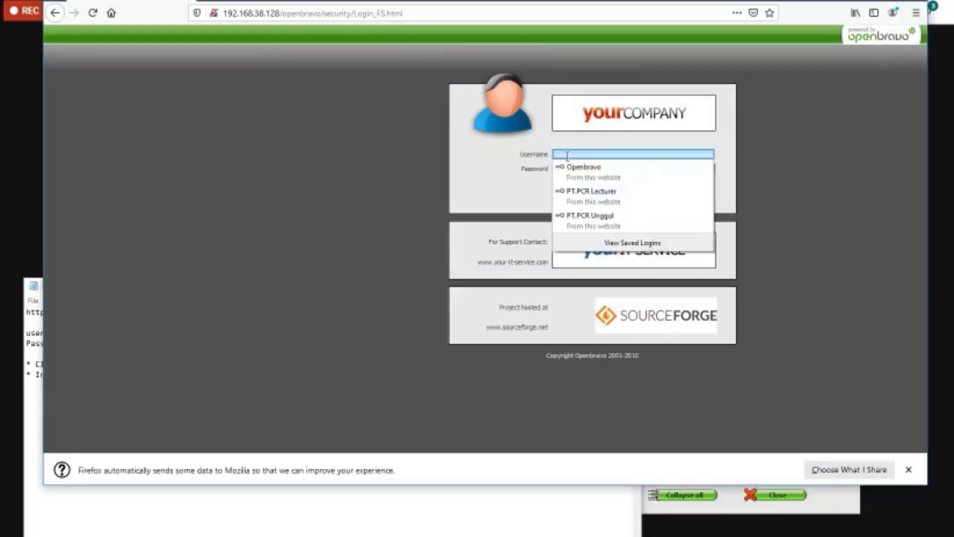
left_click(591, 192)
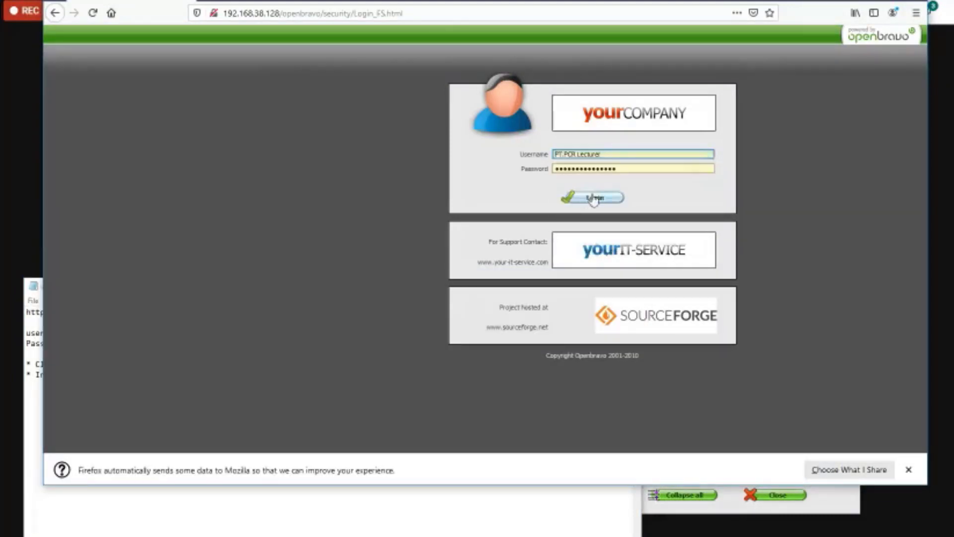
left_click(592, 196)
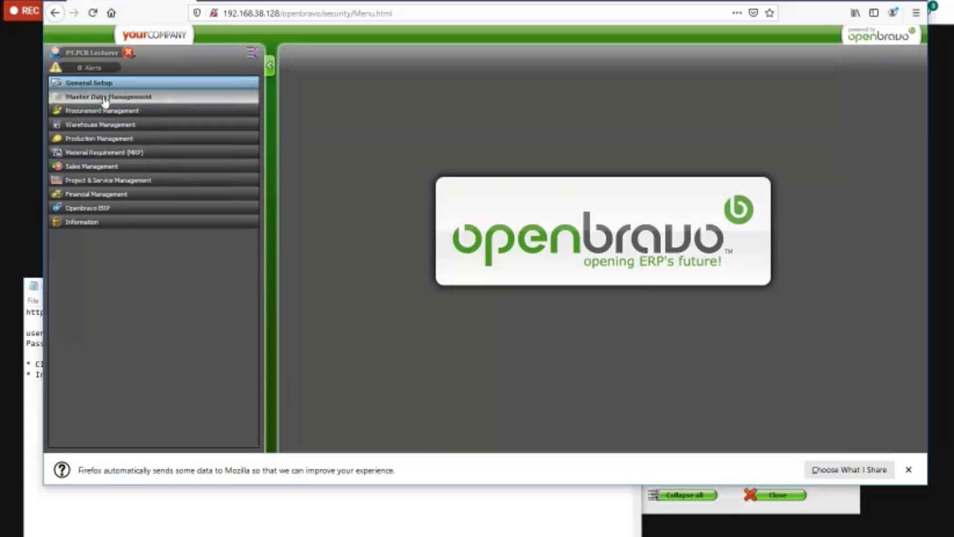
- Open the Organization window under the Enterprise setup and start a new organization record
left_click(102, 96)
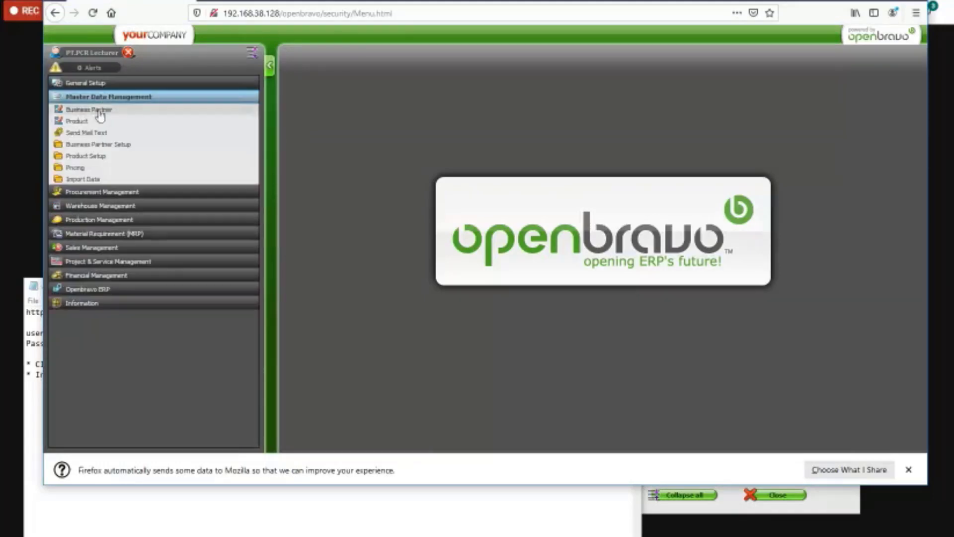
left_click(120, 84)
left_click(80, 130)
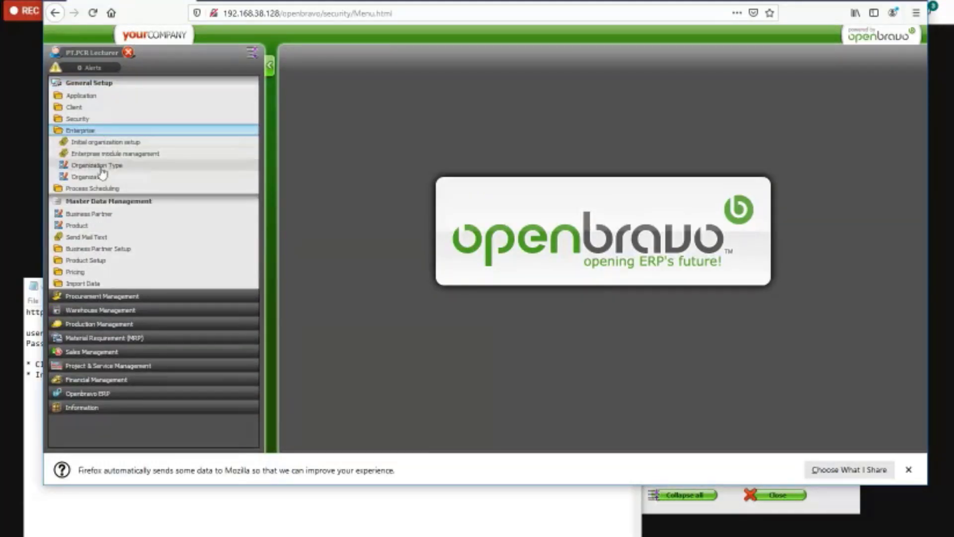
left_click(89, 177)
left_click(273, 133)
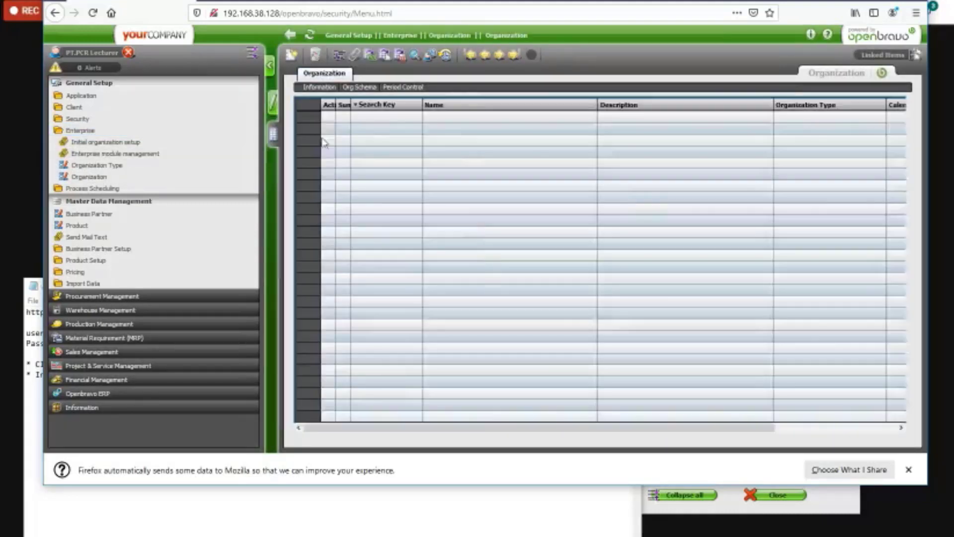
double_click(376, 142)
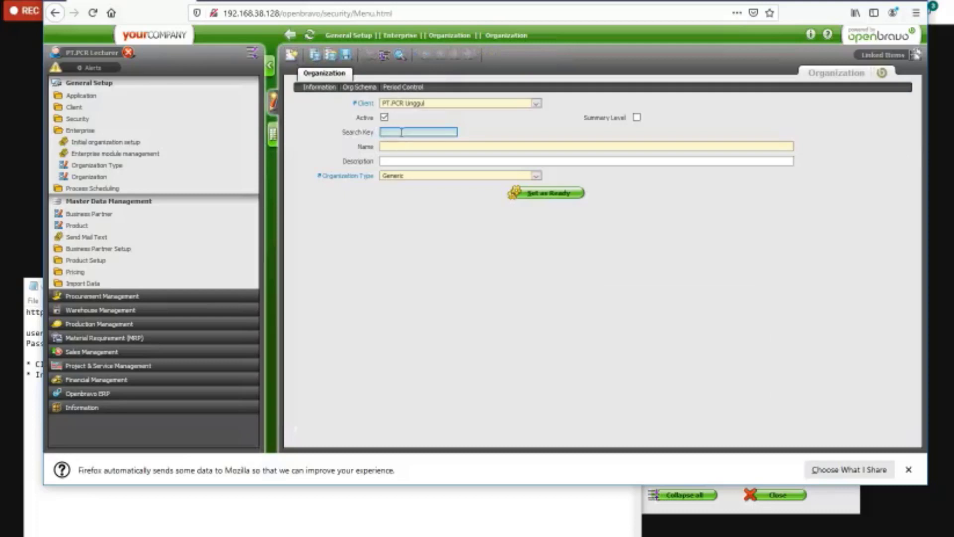
- Enter Procurement as the search key of the new organization and copy it into the name
type("Procurement")
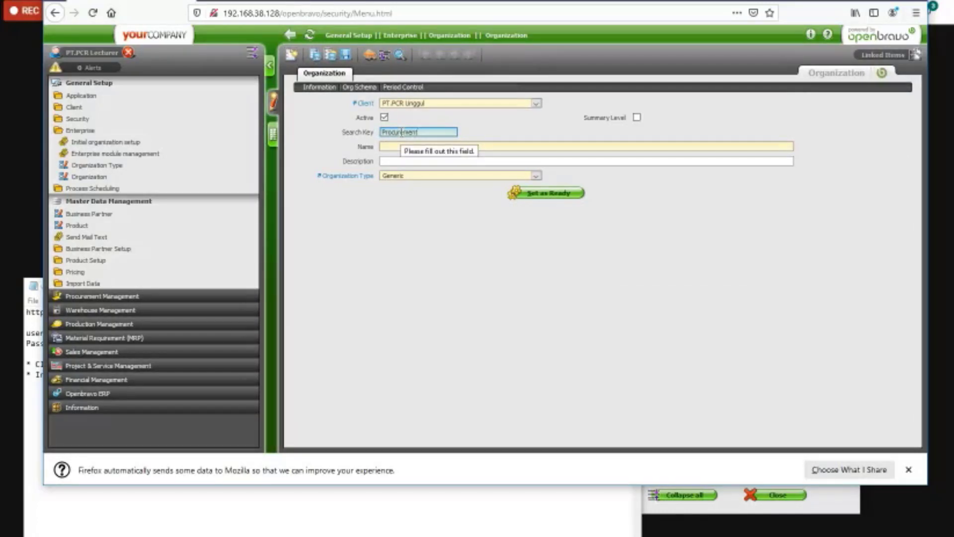
double_click(401, 132)
key("ctrl+c")
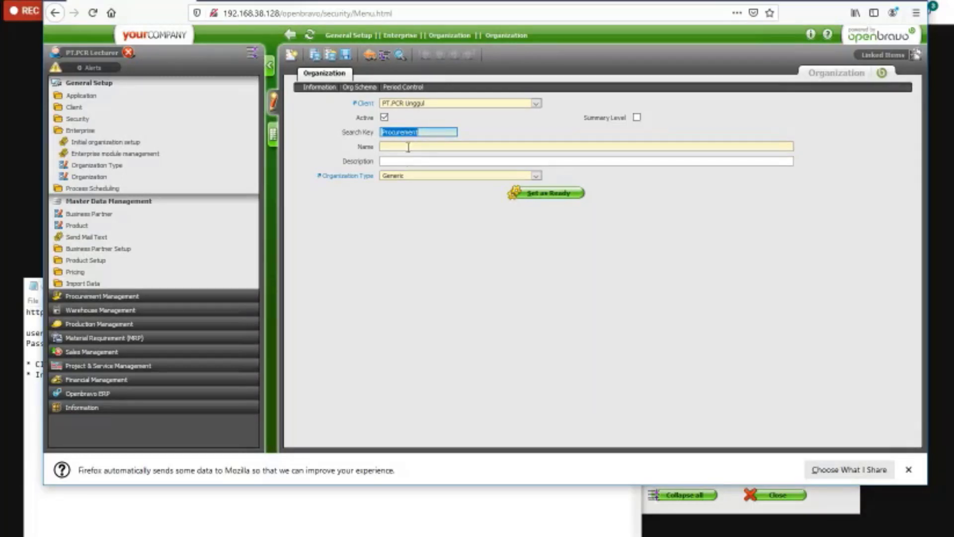
left_click(408, 146)
key("ctrl+v")
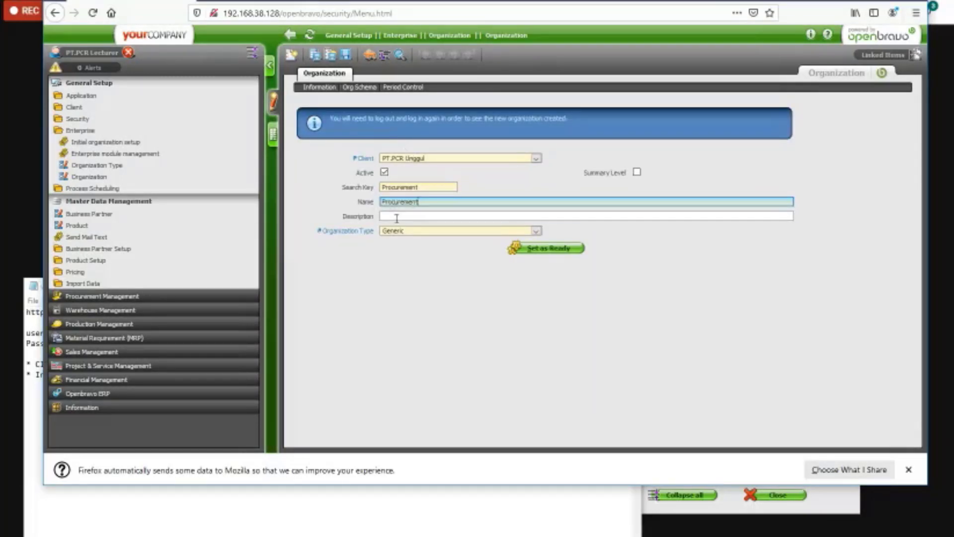
- Describe Procurement as "Deskripsikan masing-masing", set its organization type to Legal with accounting, and save the record
left_click(415, 215)
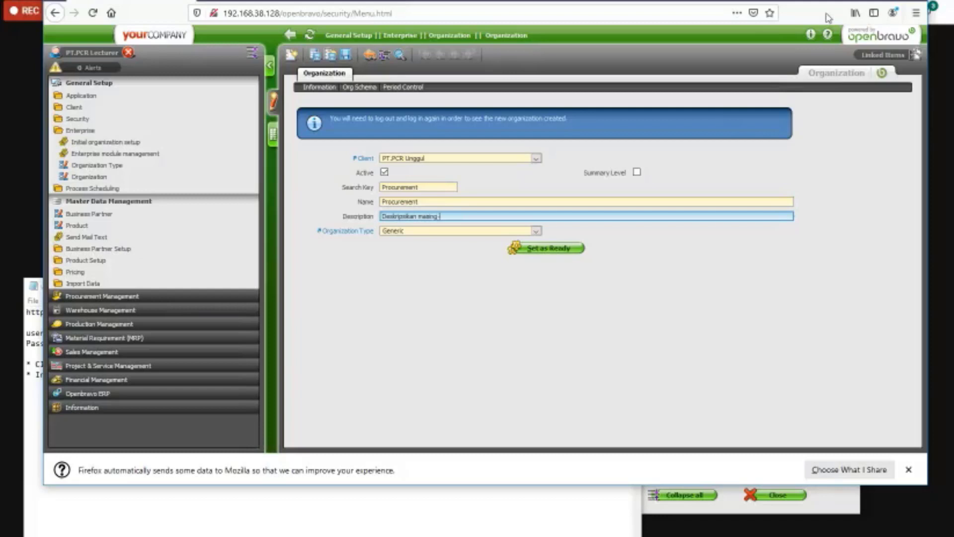
type("g")
left_click(464, 232)
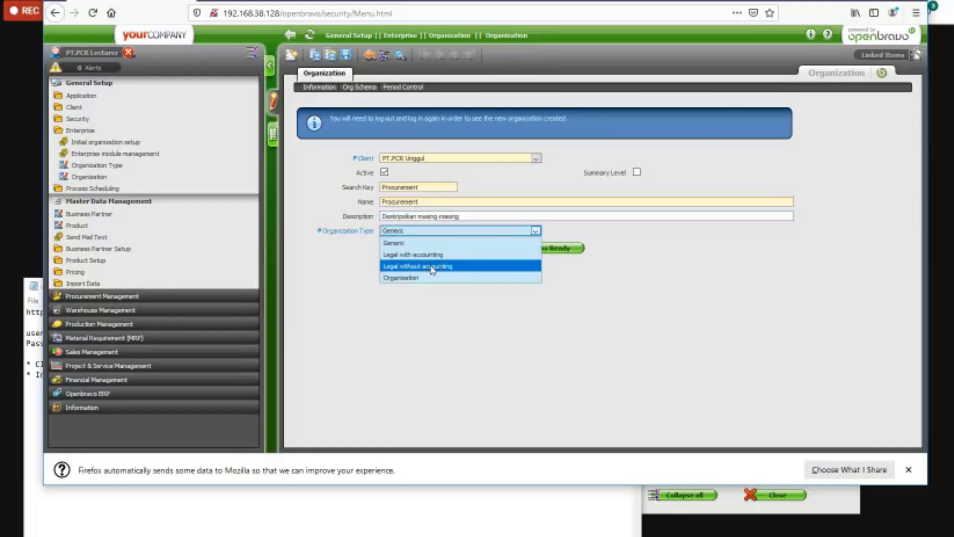
left_click(444, 256)
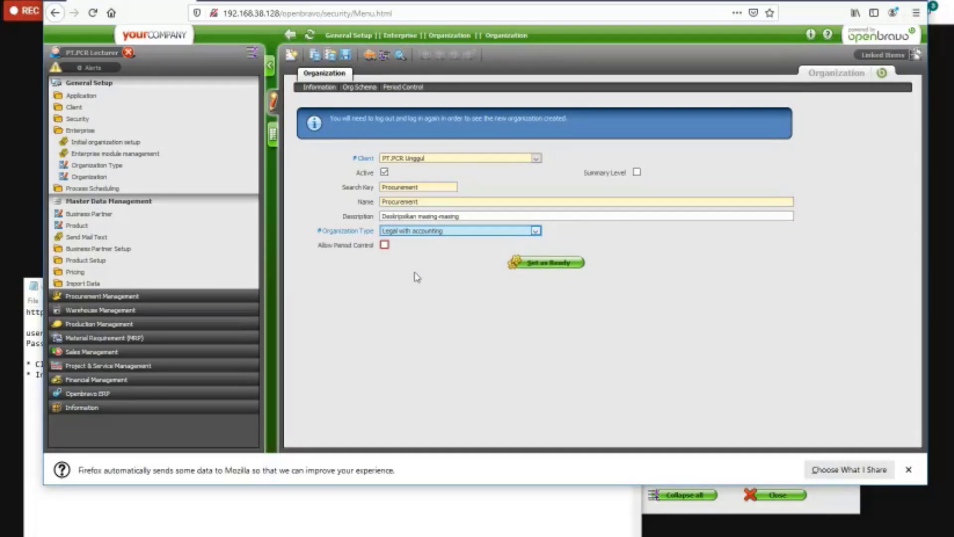
left_click(346, 56)
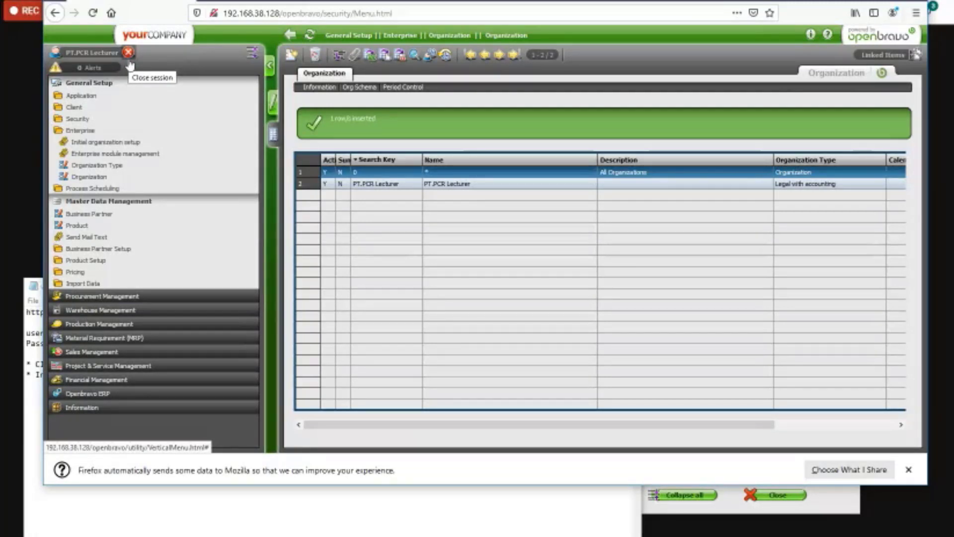
- Close the session and sign back in as PT.PCR Lecturer with the saved account password
left_click(128, 54)
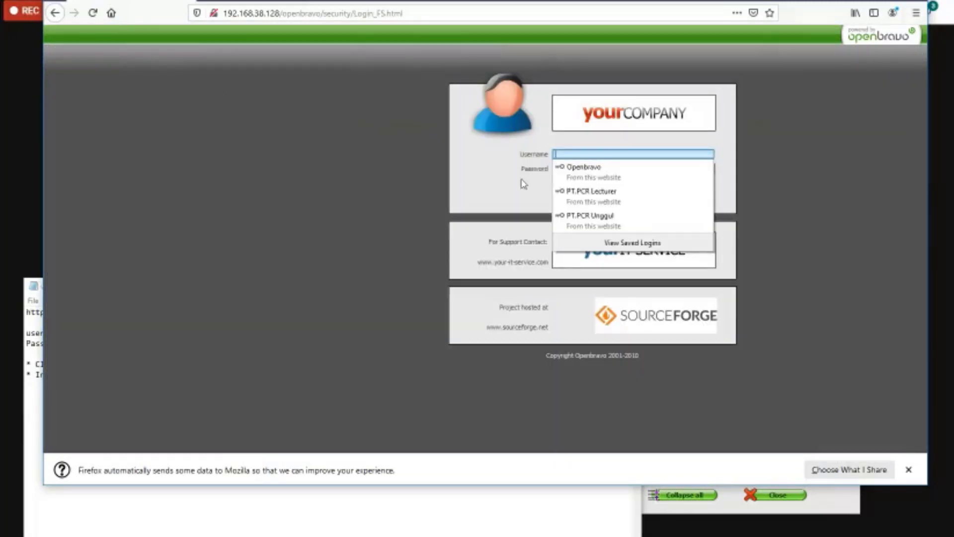
left_click(620, 205)
left_click(595, 198)
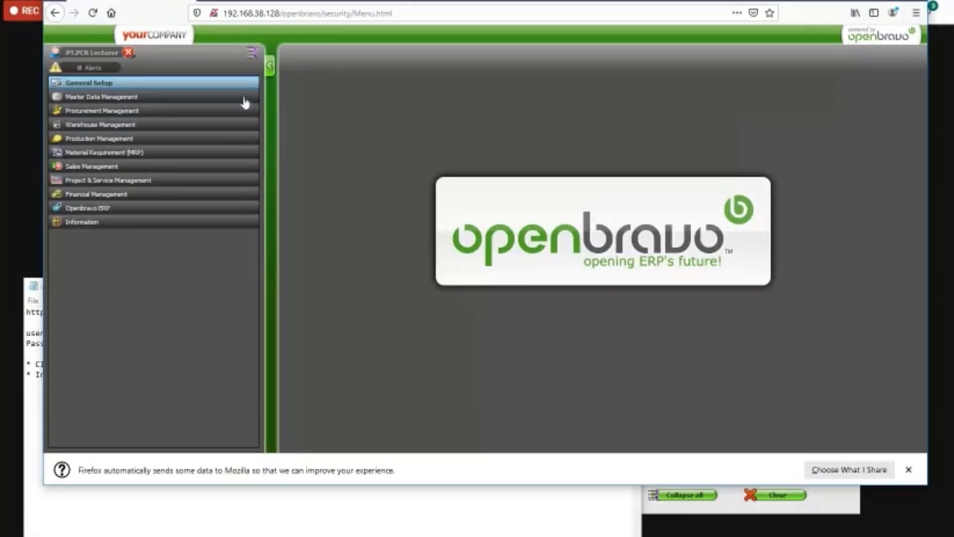
- Open the Enterprise organization list in grid view and check the entry for Procurement
left_click(98, 84)
left_click(81, 131)
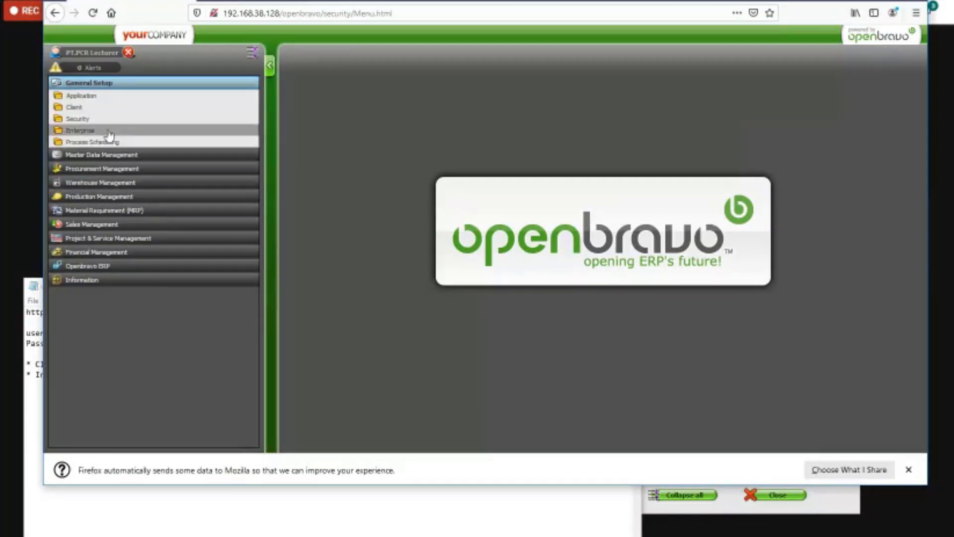
left_click(88, 177)
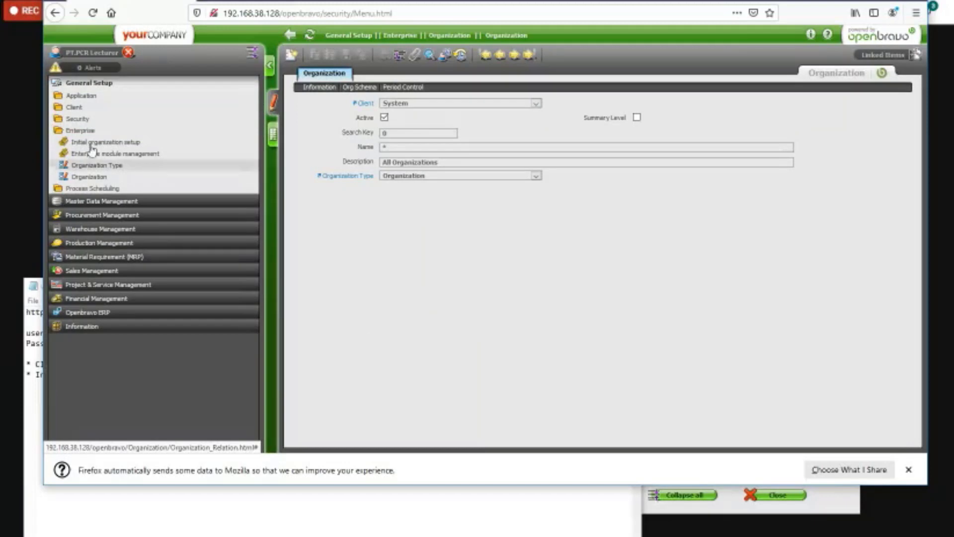
left_click(273, 139)
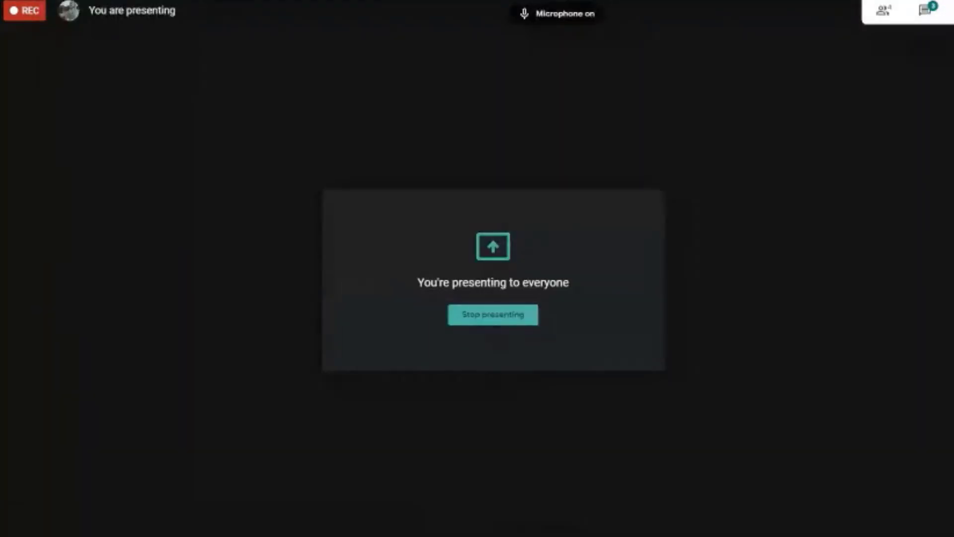
left_click(286, 519)
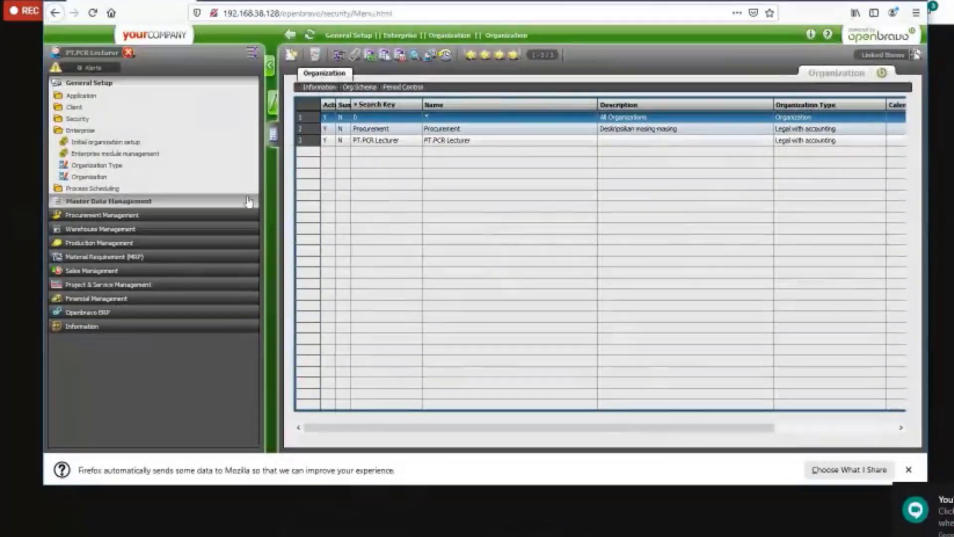
left_click(411, 120)
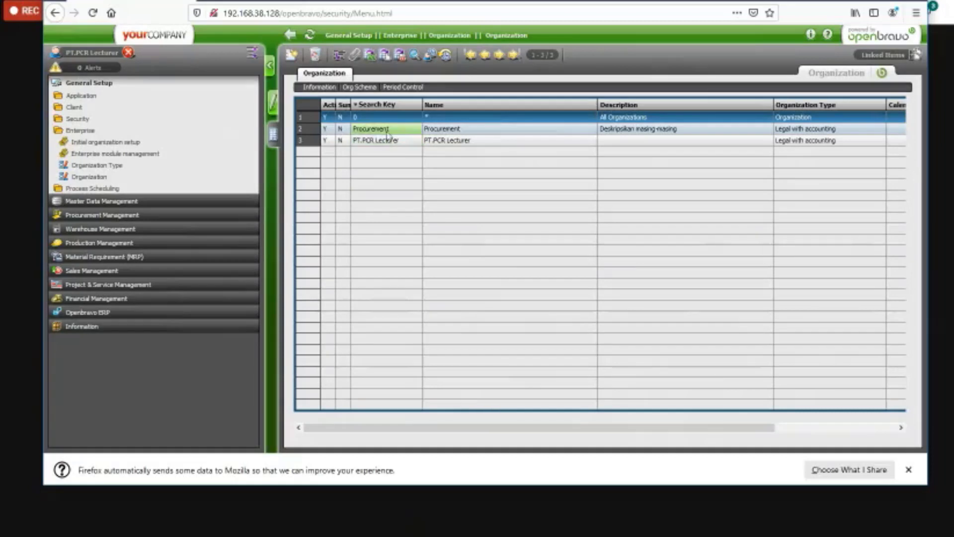
- Switch to the werp notes in Notepad, widen the window and review the list of departments under the company
key("alt+Tab")
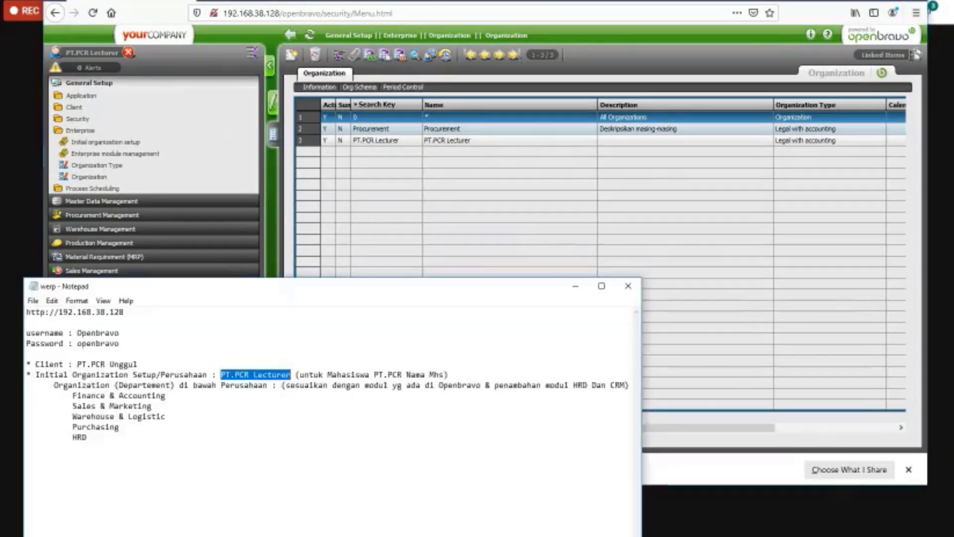
left_click(281, 397)
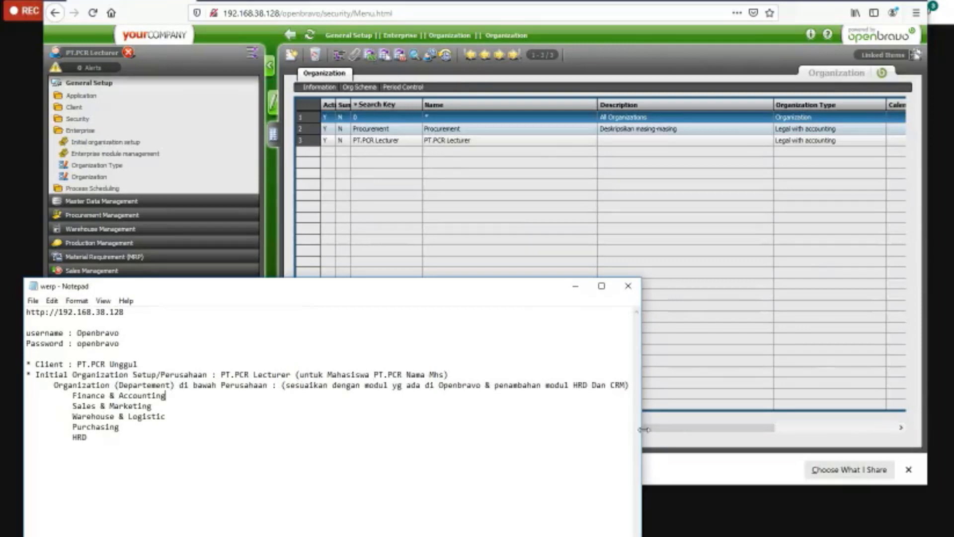
left_click_drag(645, 429, 747, 429)
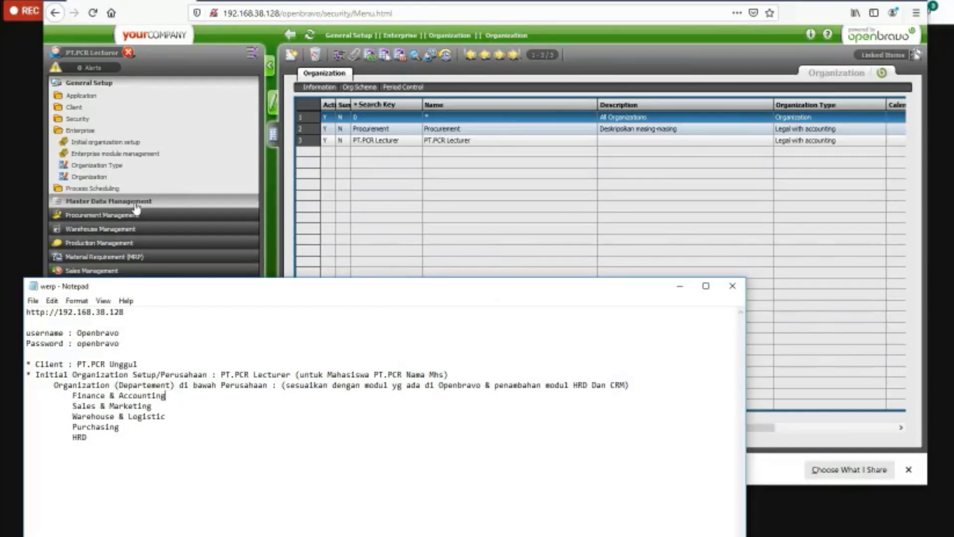
left_click(271, 177)
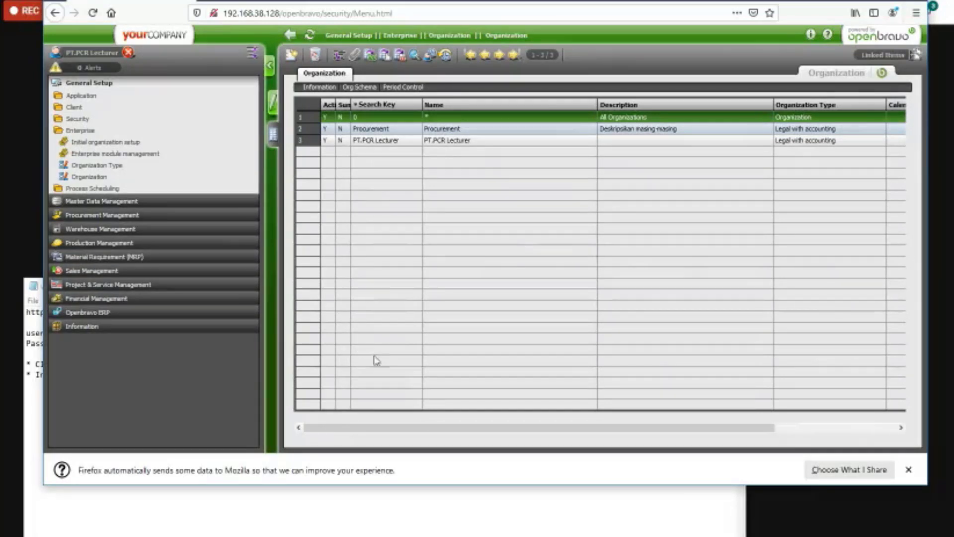
- Open the Procurement organization record from the list and examine its description and other fields
double_click(373, 130)
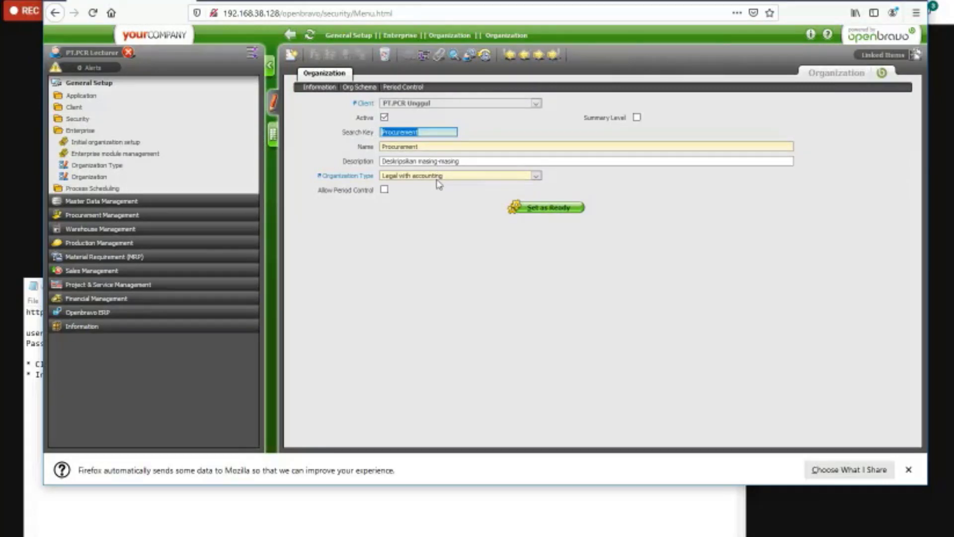
left_click(493, 163)
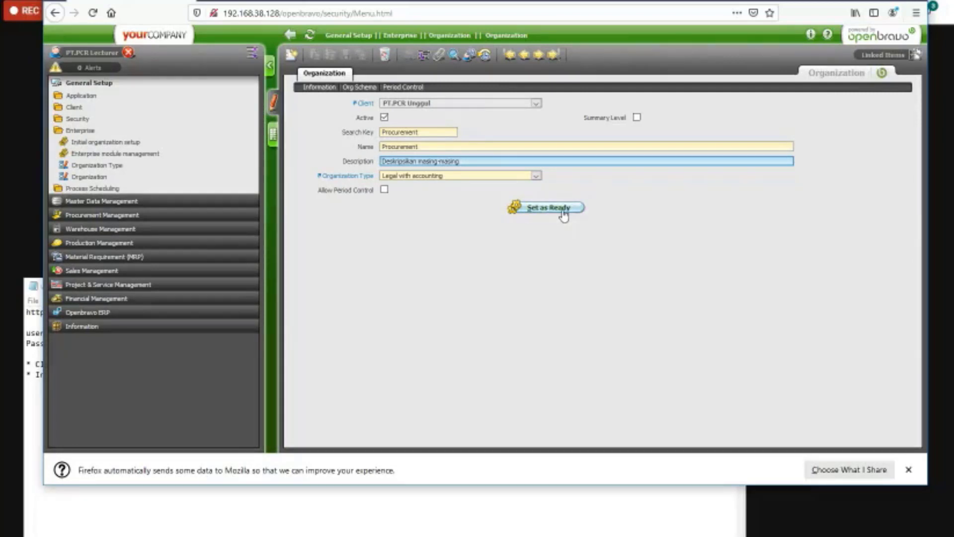
left_click(510, 135)
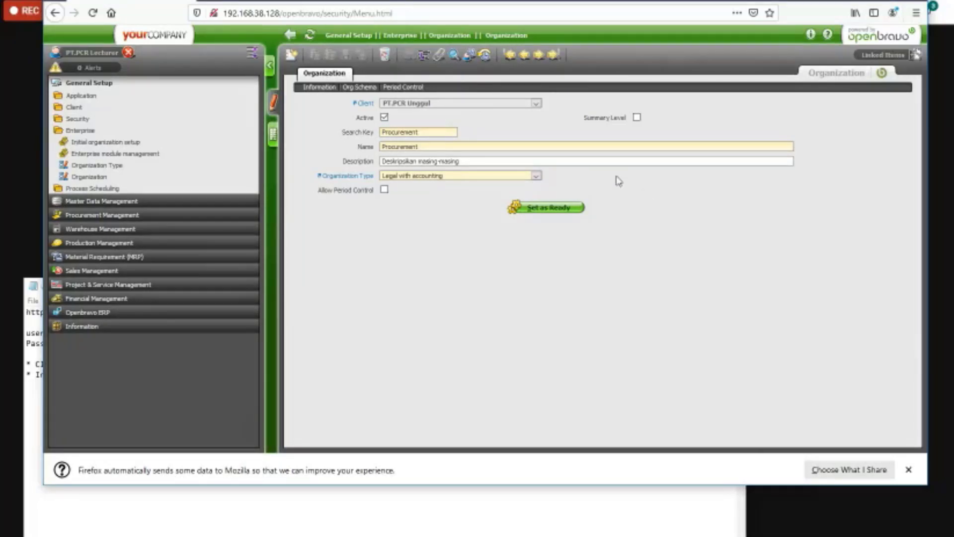
- Try Generic as Procurement's organization type, set it back to Legal with accounting, and save the record
left_click(536, 177)
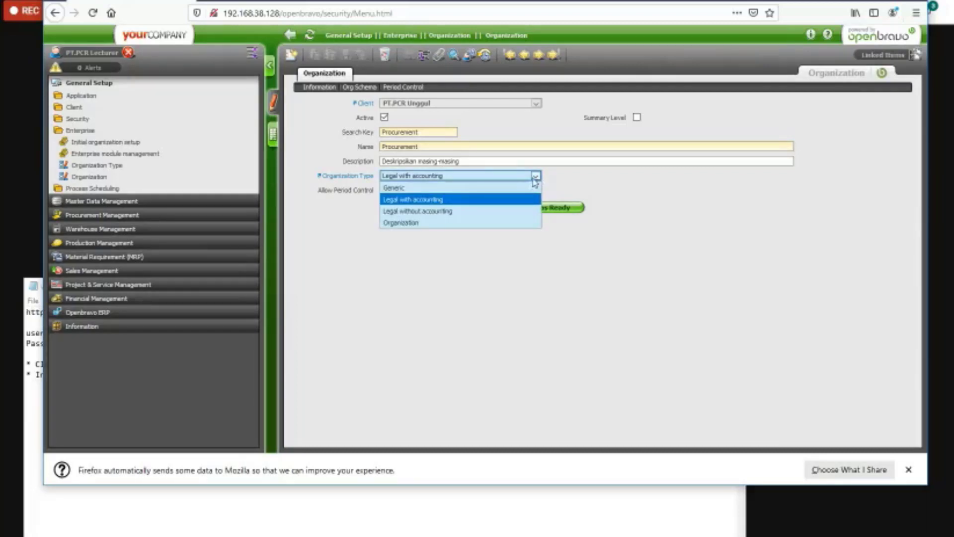
left_click(519, 188)
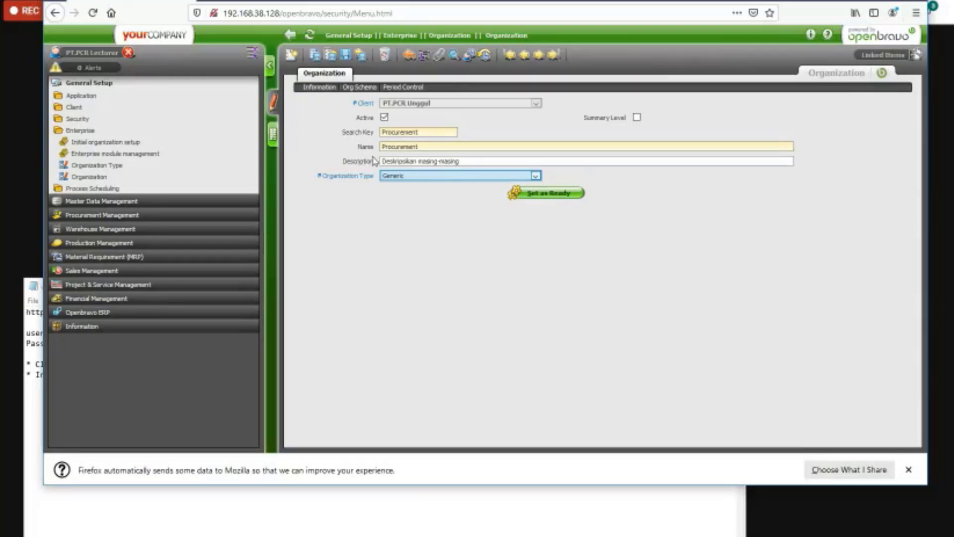
left_click(536, 177)
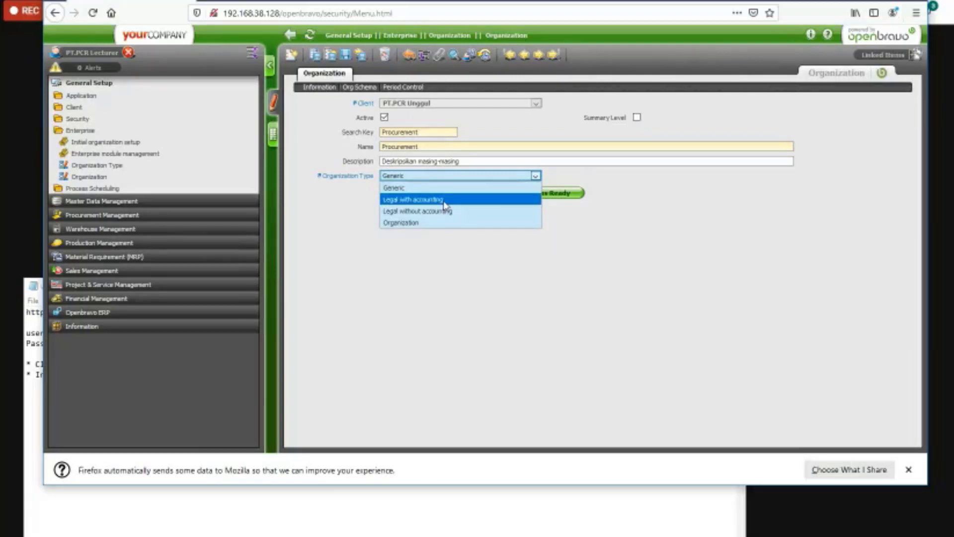
left_click(445, 201)
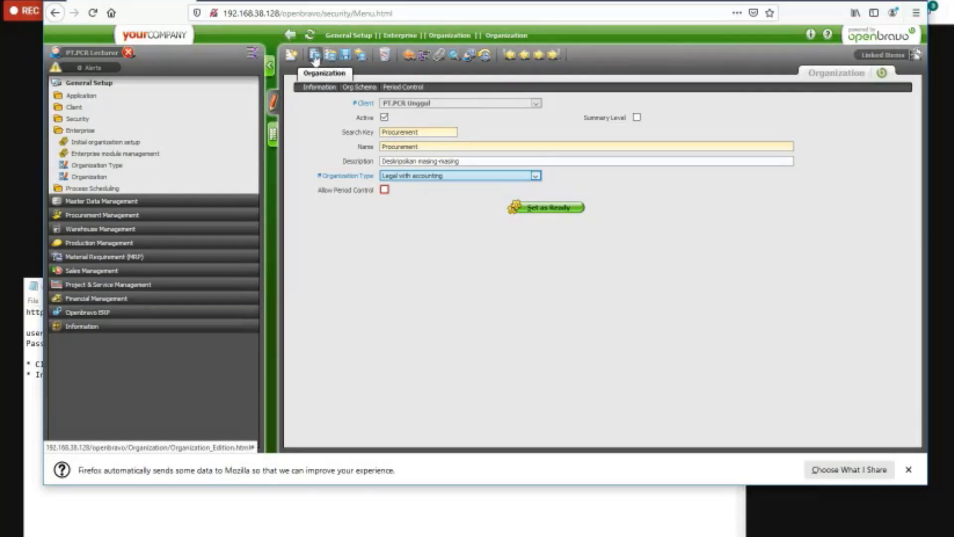
left_click(384, 347)
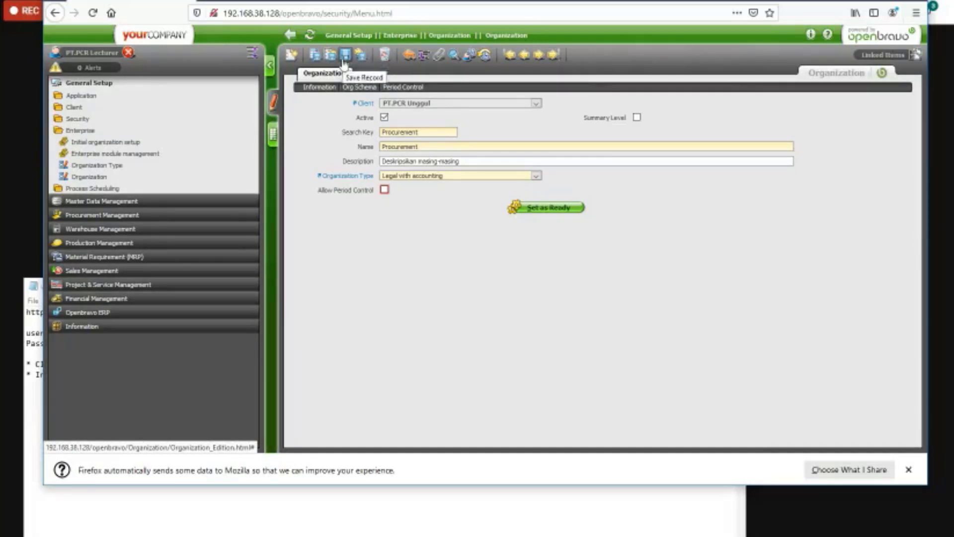
left_click(315, 56)
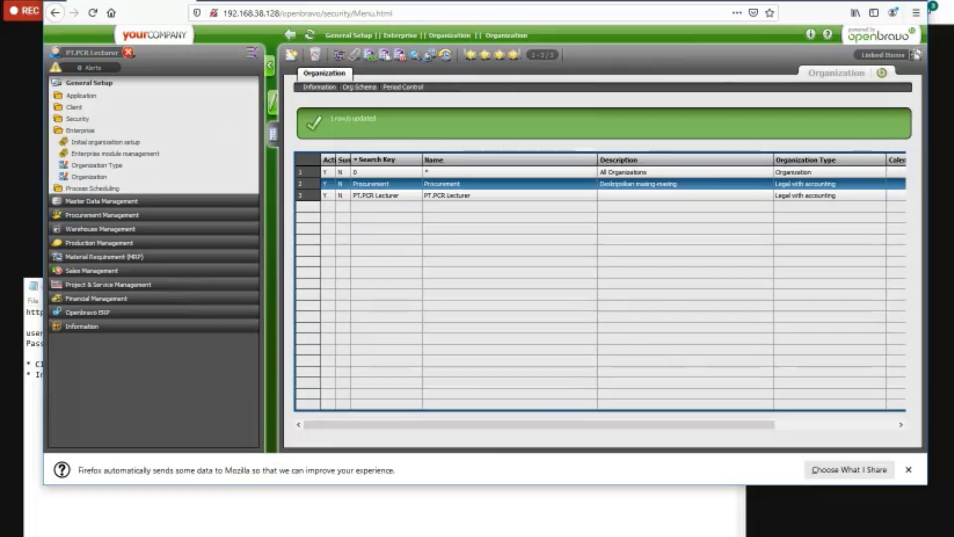
- Switch to the Google Meet call and turn the microphone on
key("alt+Tab")
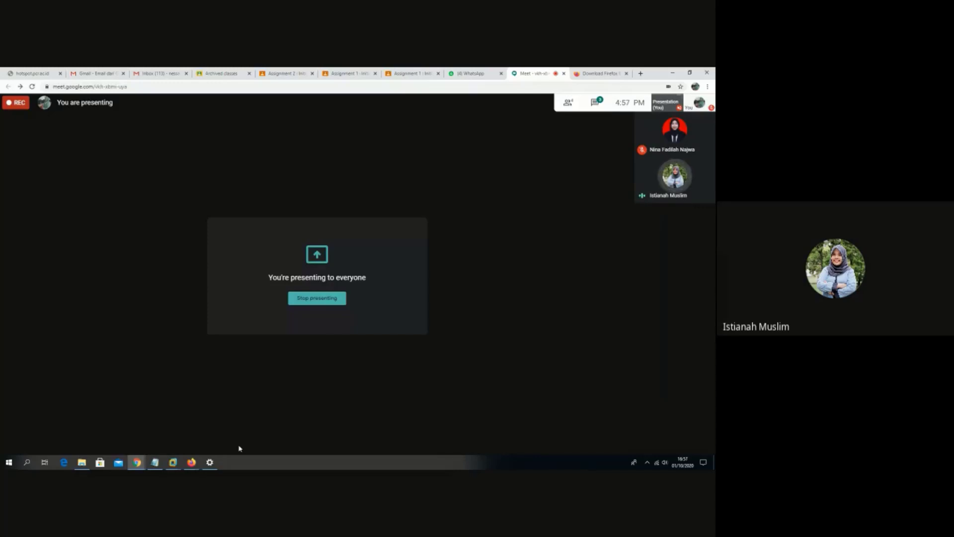
mouse_move(223, 333)
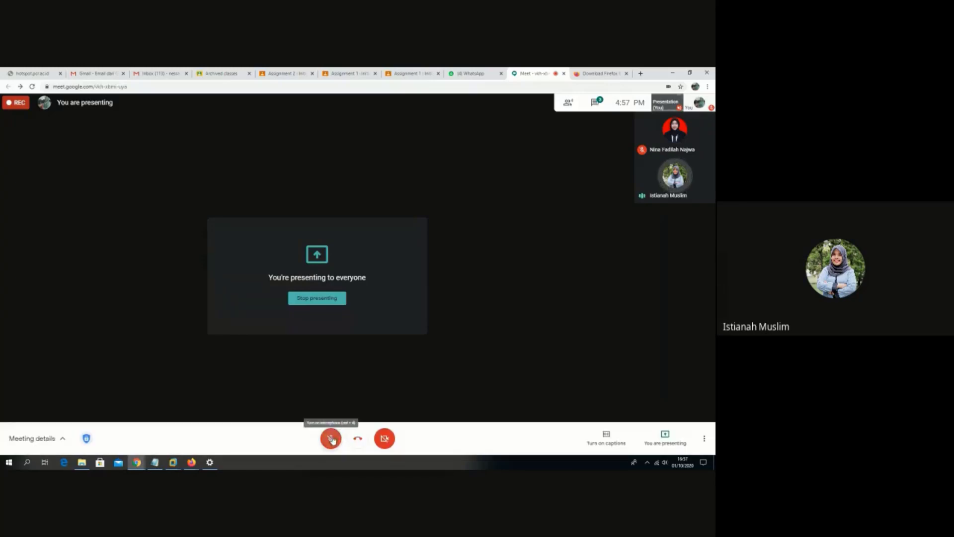
left_click(331, 439)
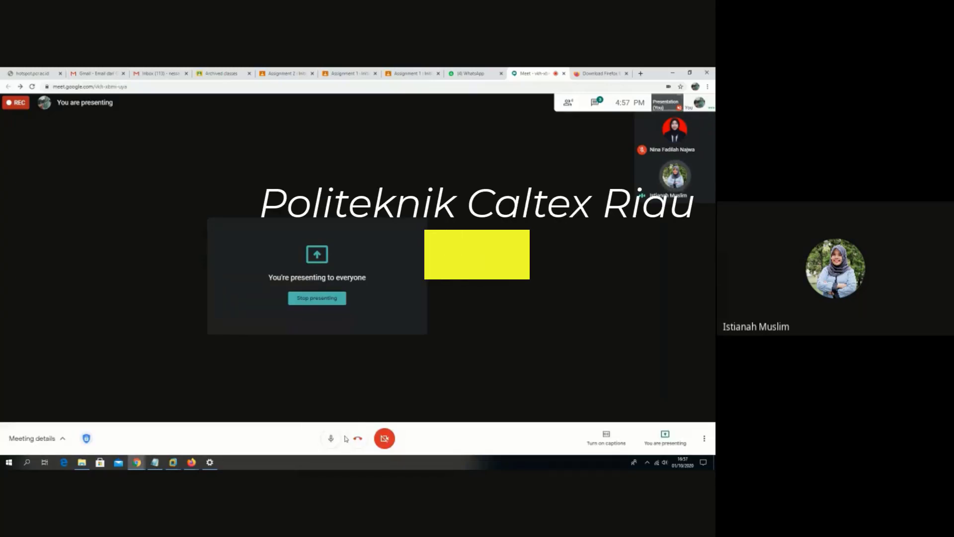